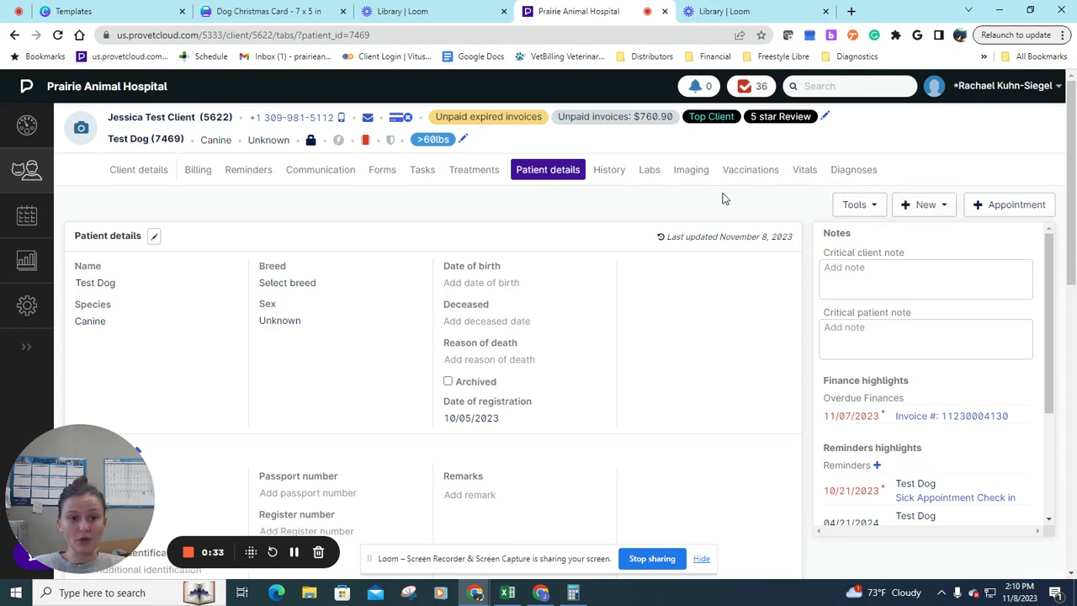
# Step: Start a new health plan subscription for the patient Test Dog and choose the Canine Silver 1 Year Membership plan
pyautogui.click(923, 205)
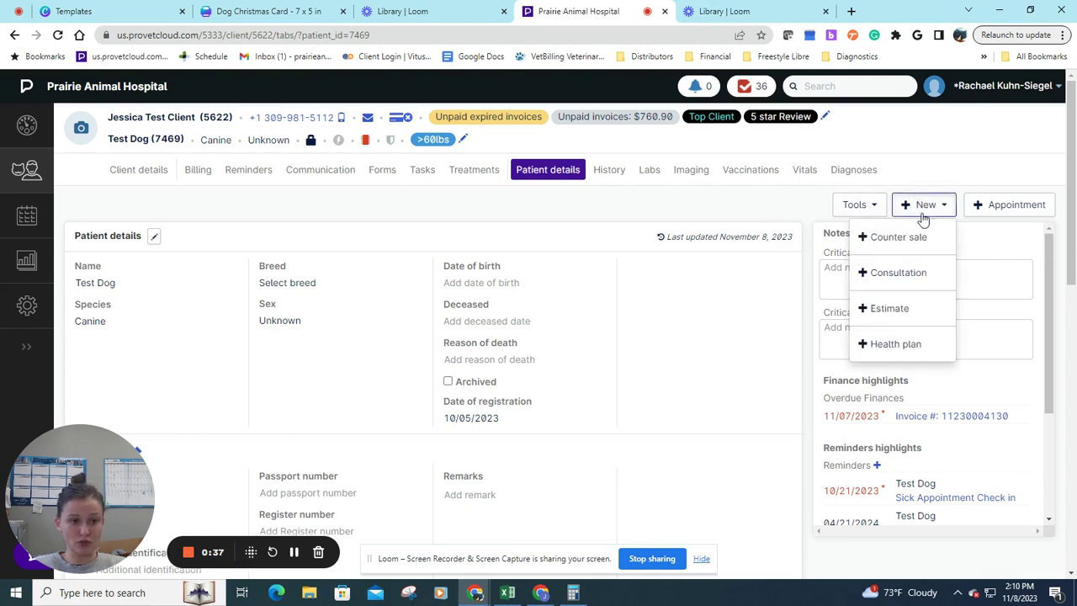
pyautogui.click(923, 347)
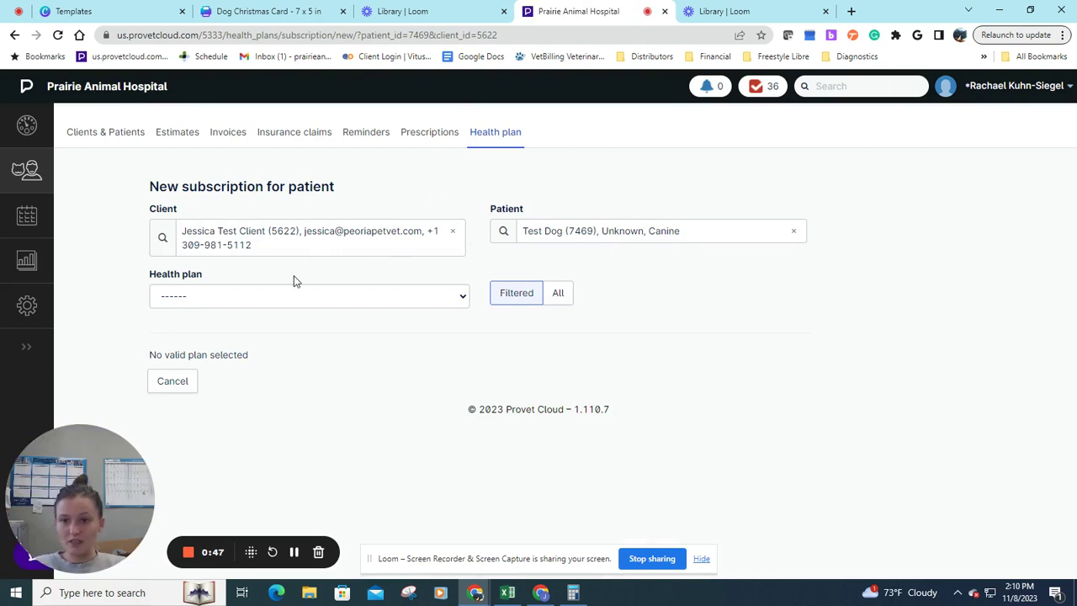
pyautogui.click(794, 237)
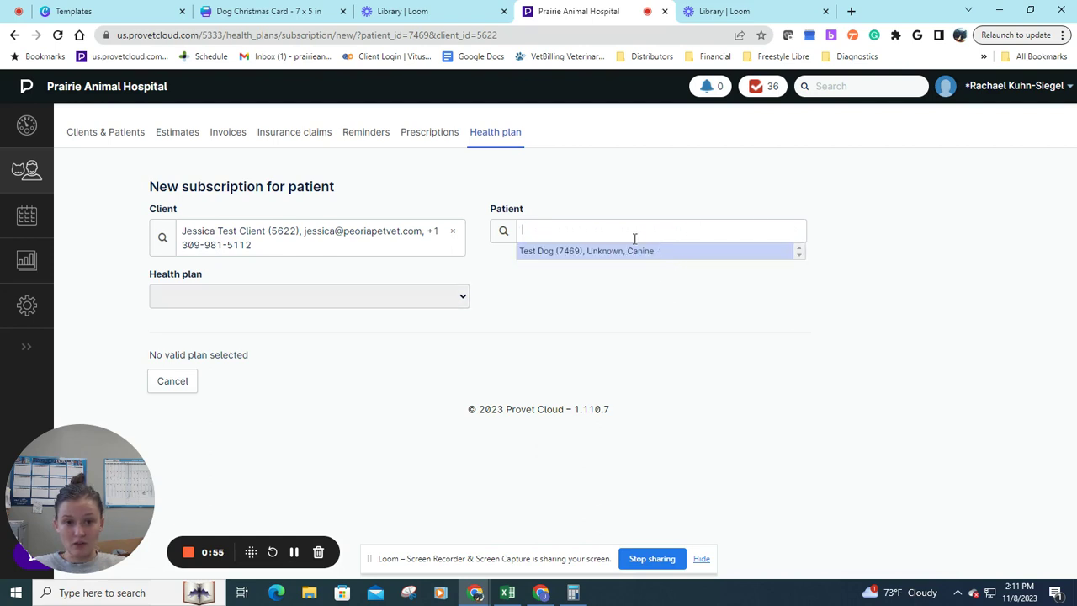
pyautogui.click(643, 253)
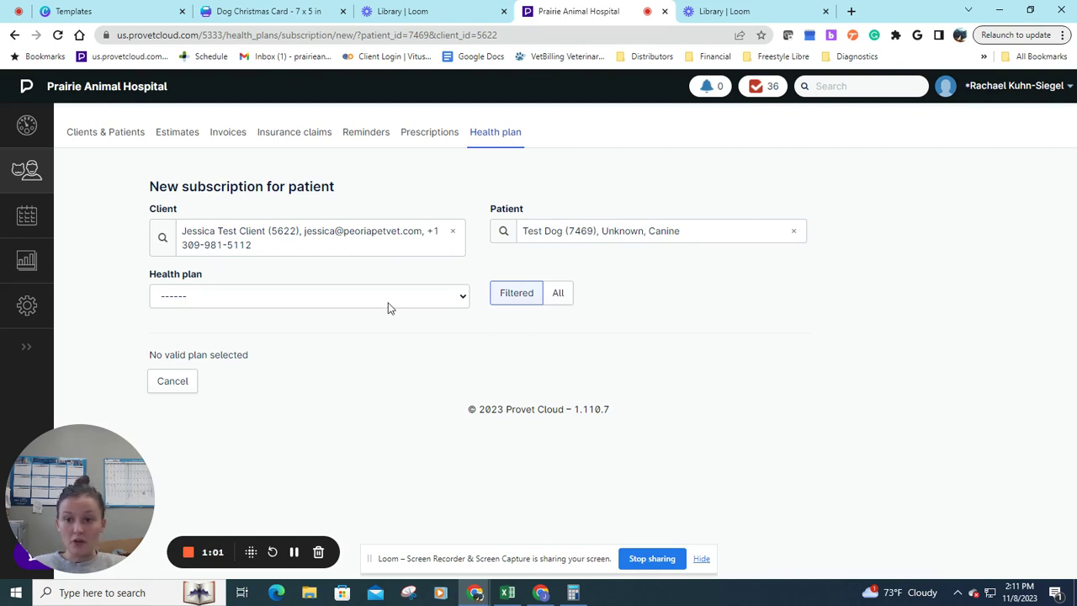
pyautogui.click(353, 300)
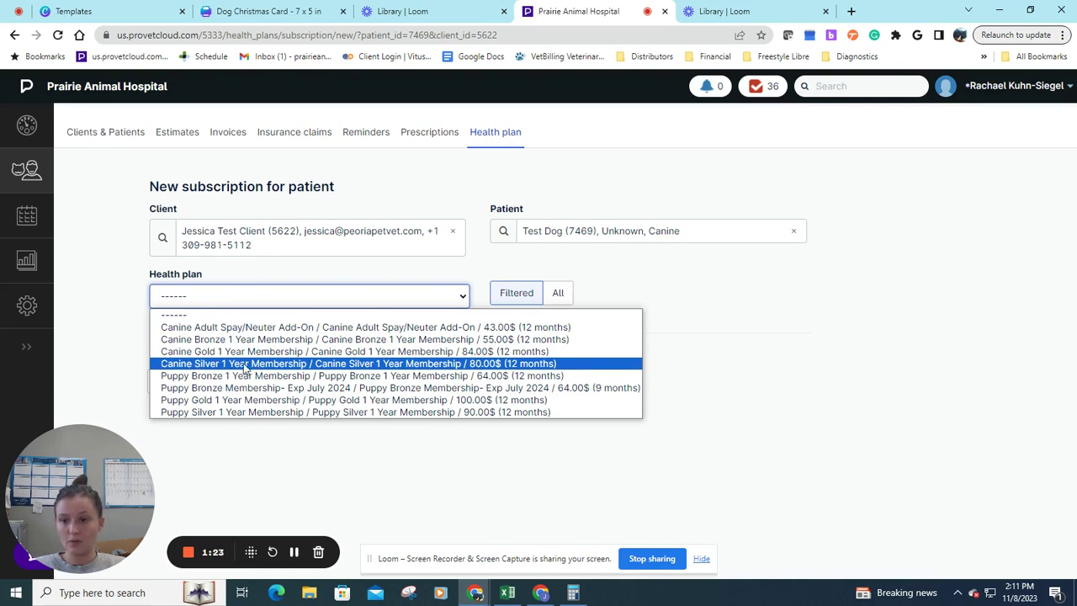
pyautogui.click(572, 365)
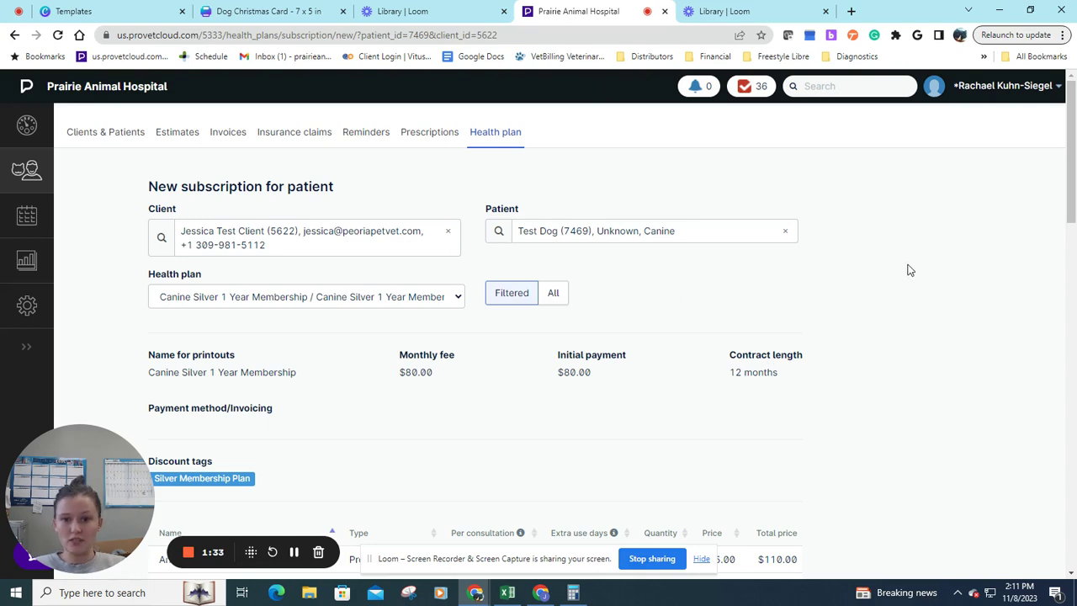
# Step: Review the selected plan's fees, discount tag, included items with quantities and prices, item groups, and cost comparison
pyautogui.scroll(-1, 909, 270)
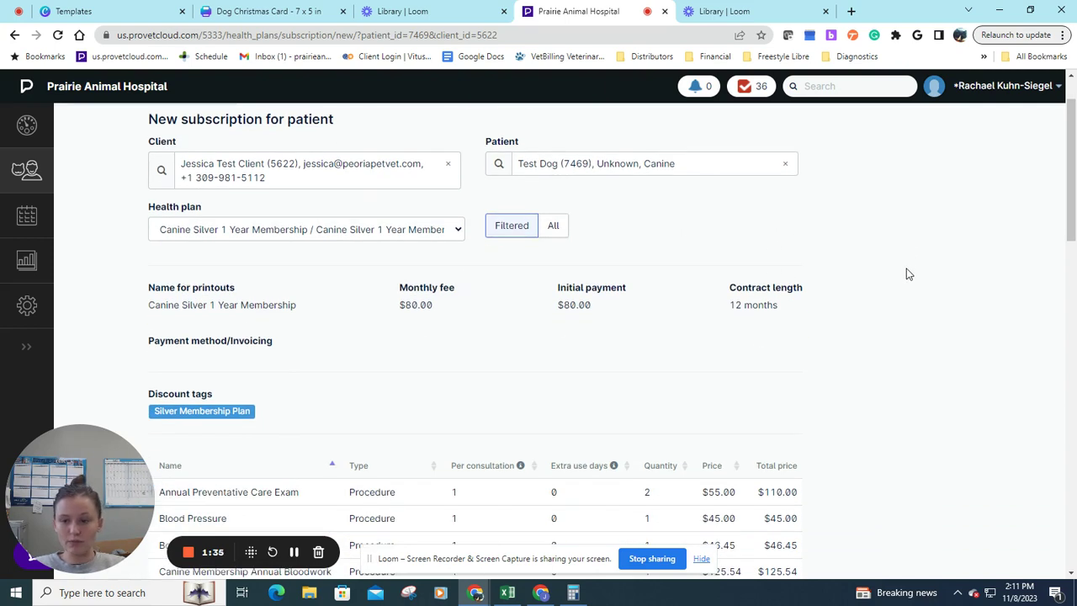
pyautogui.scroll(-1, 908, 278)
pyautogui.scroll(-1, 907, 302)
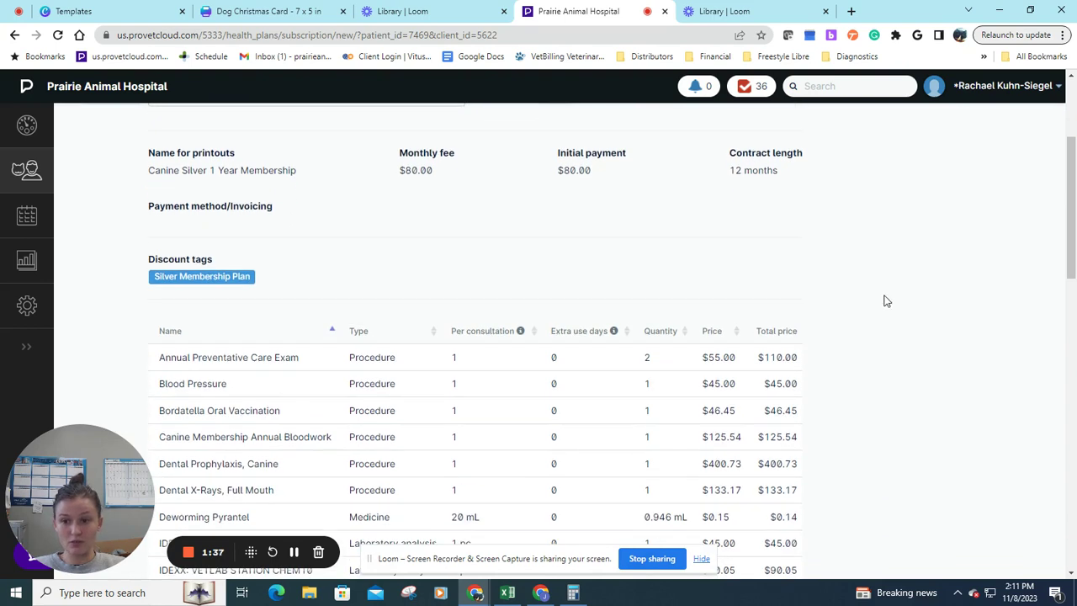
pyautogui.scroll(-1, 885, 300)
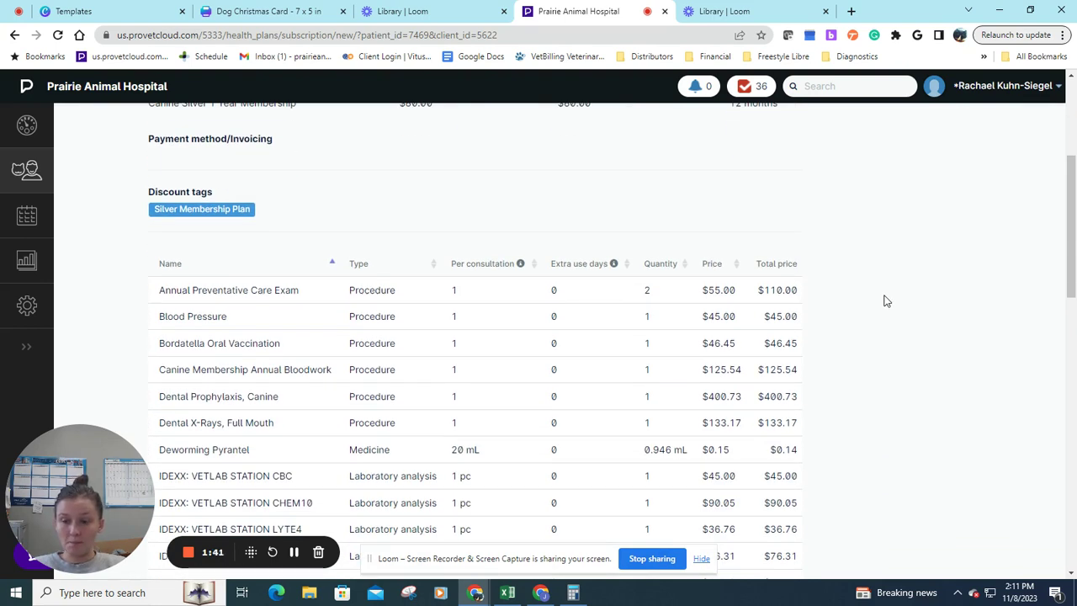
pyautogui.scroll(3, 860, 264)
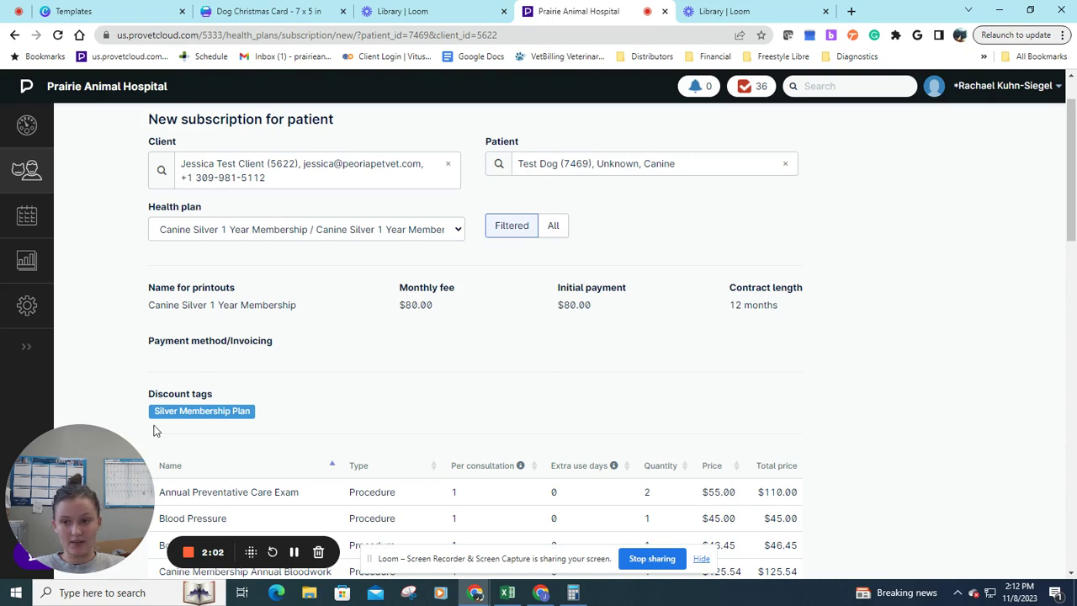
pyautogui.scroll(-1, 947, 400)
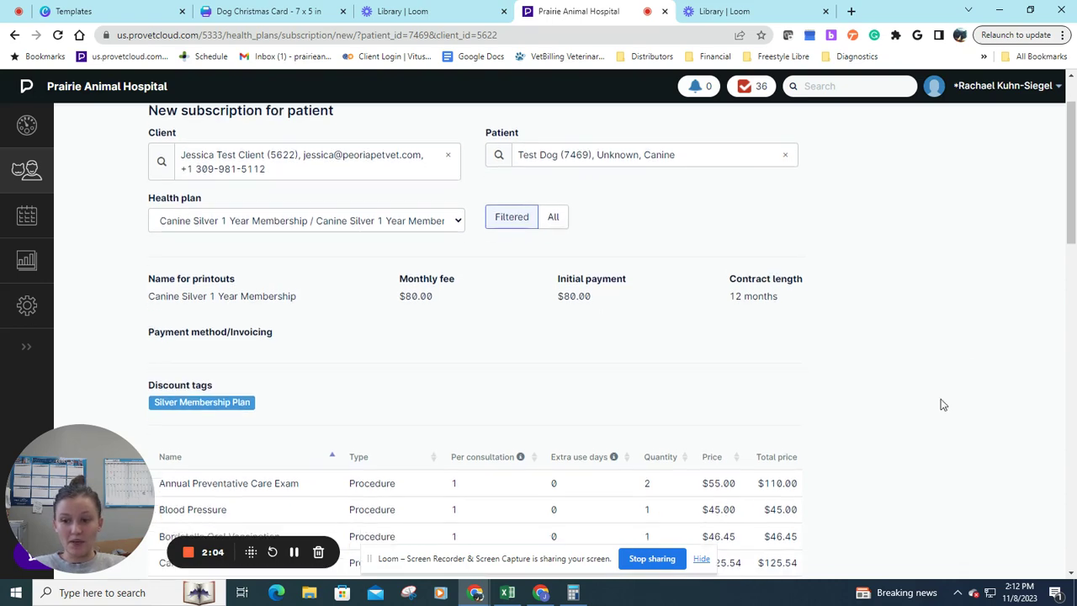
pyautogui.scroll(-1, 943, 405)
pyautogui.scroll(-2, 937, 408)
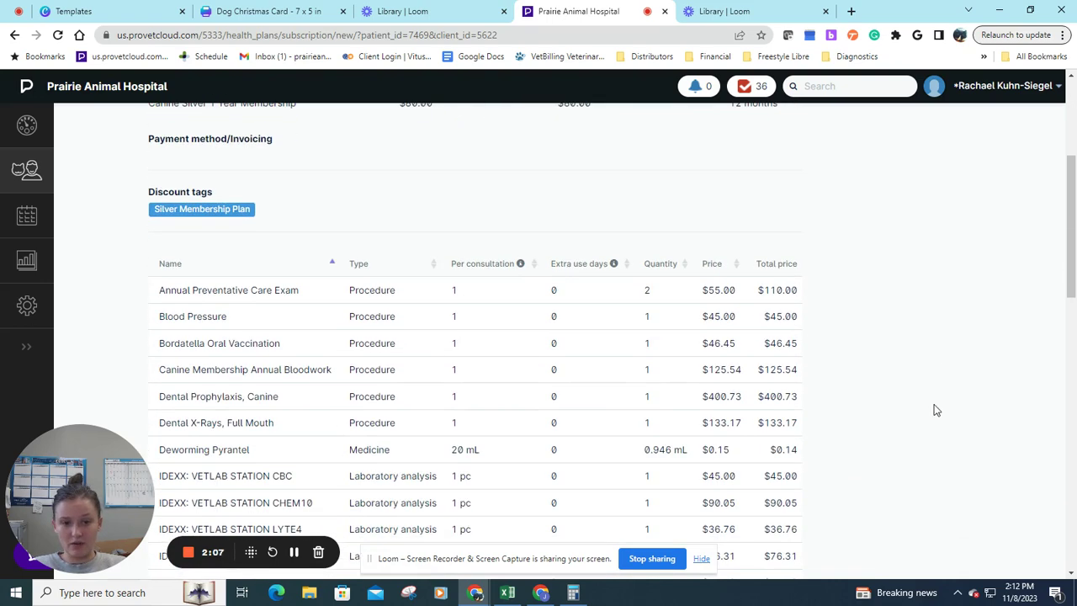
pyautogui.scroll(-1, 934, 408)
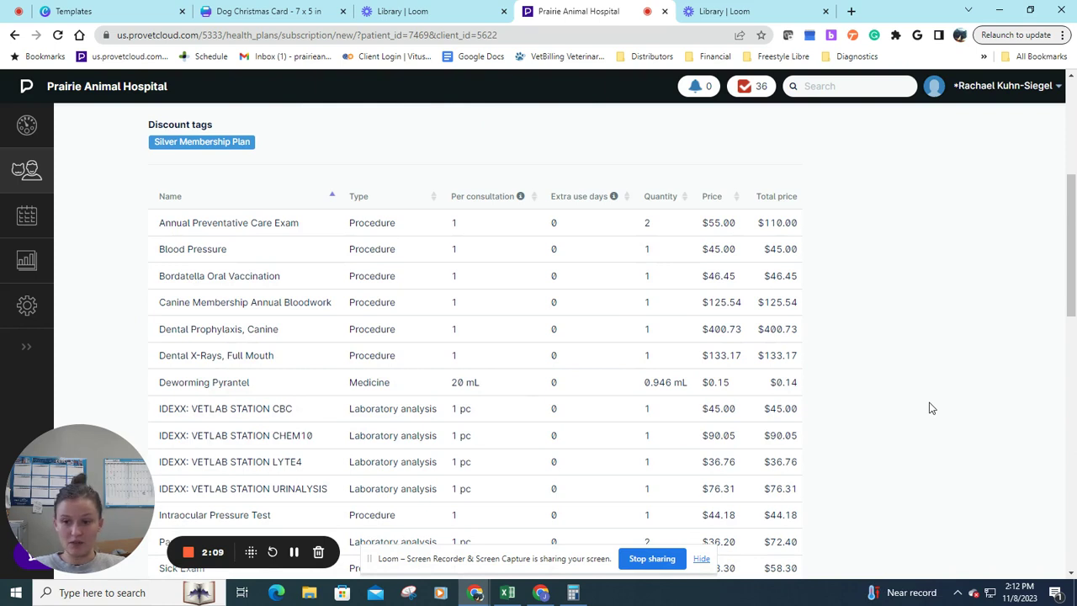
pyautogui.scroll(-1, 889, 269)
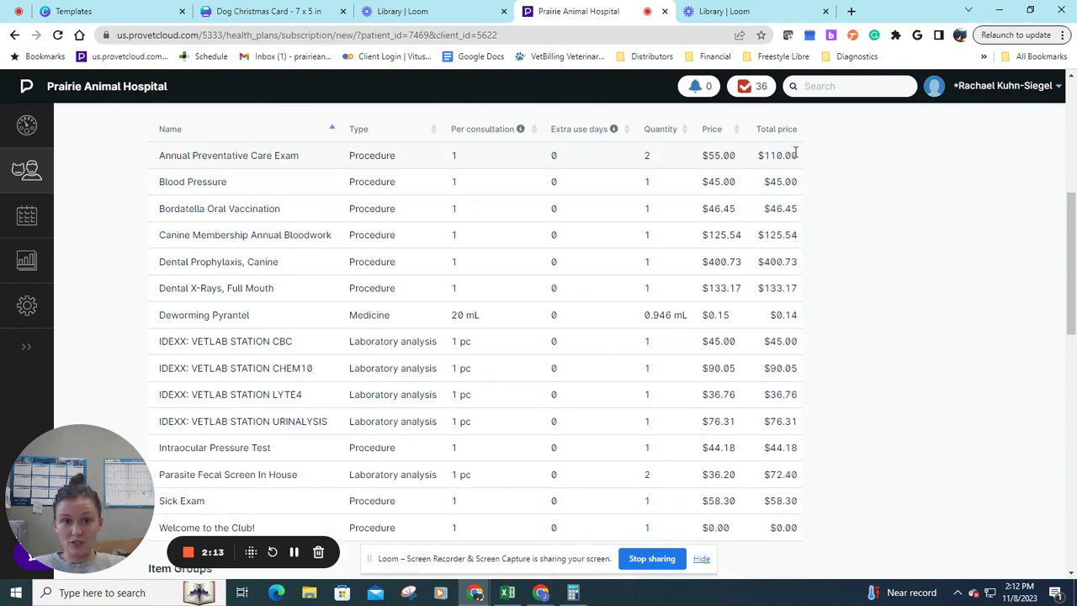
pyautogui.scroll(-1, 901, 296)
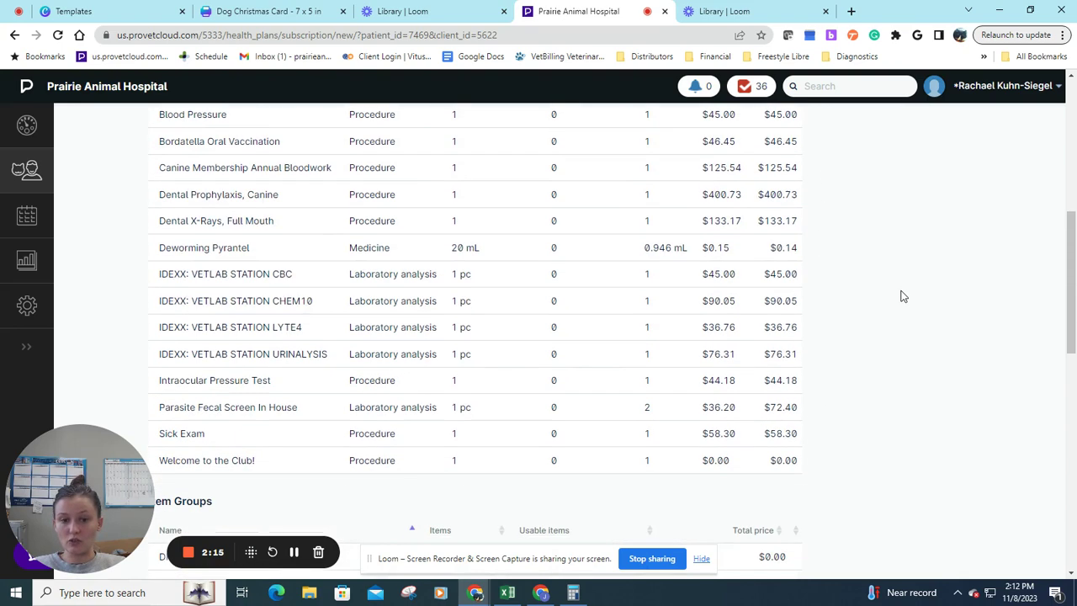
pyautogui.scroll(3, 903, 296)
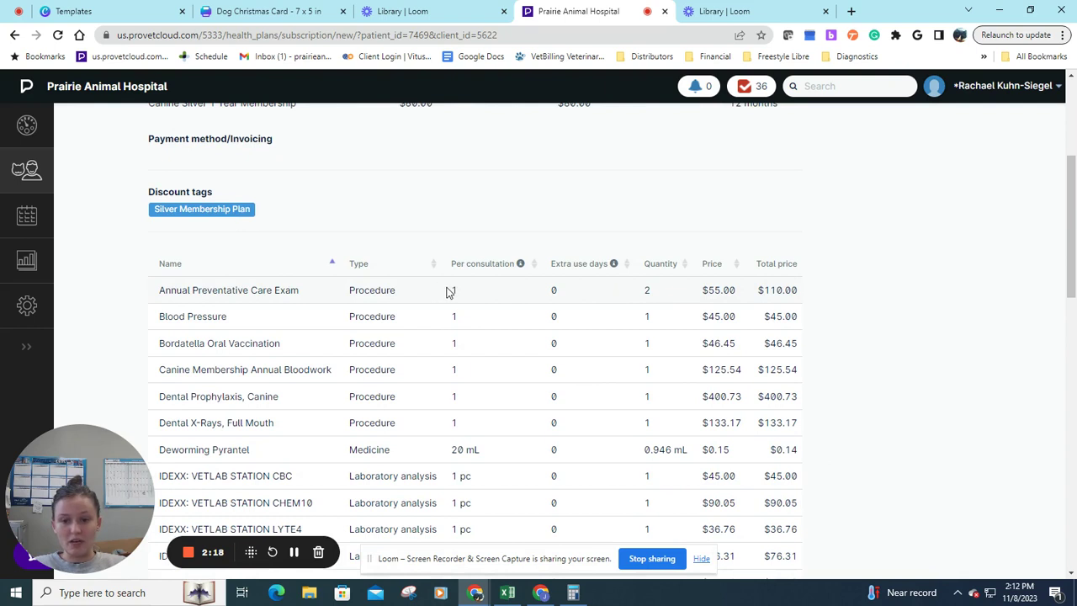
pyautogui.click(646, 288)
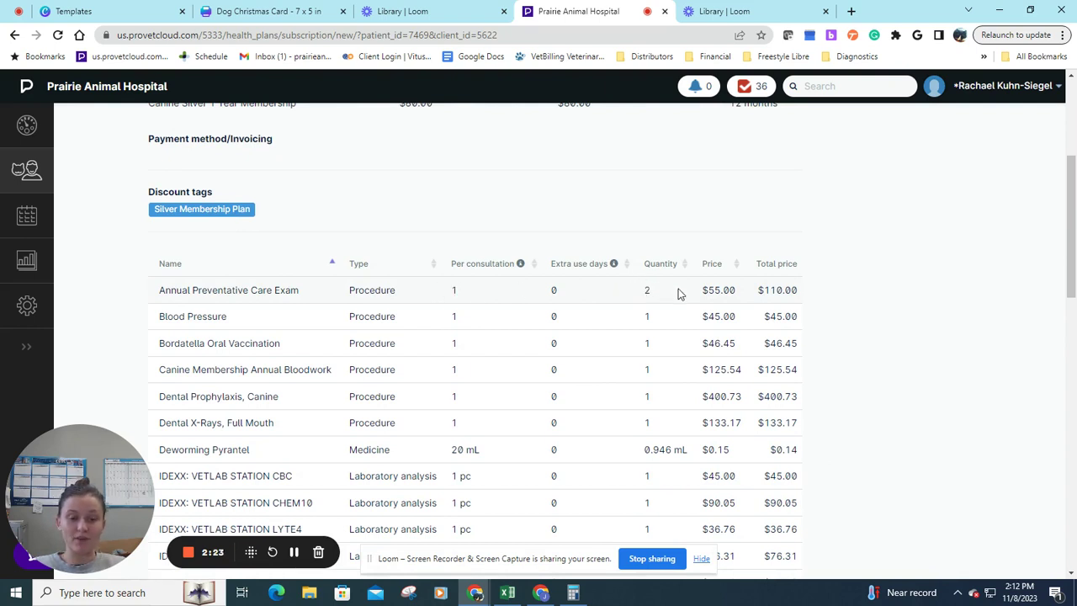
pyautogui.scroll(-2, 766, 313)
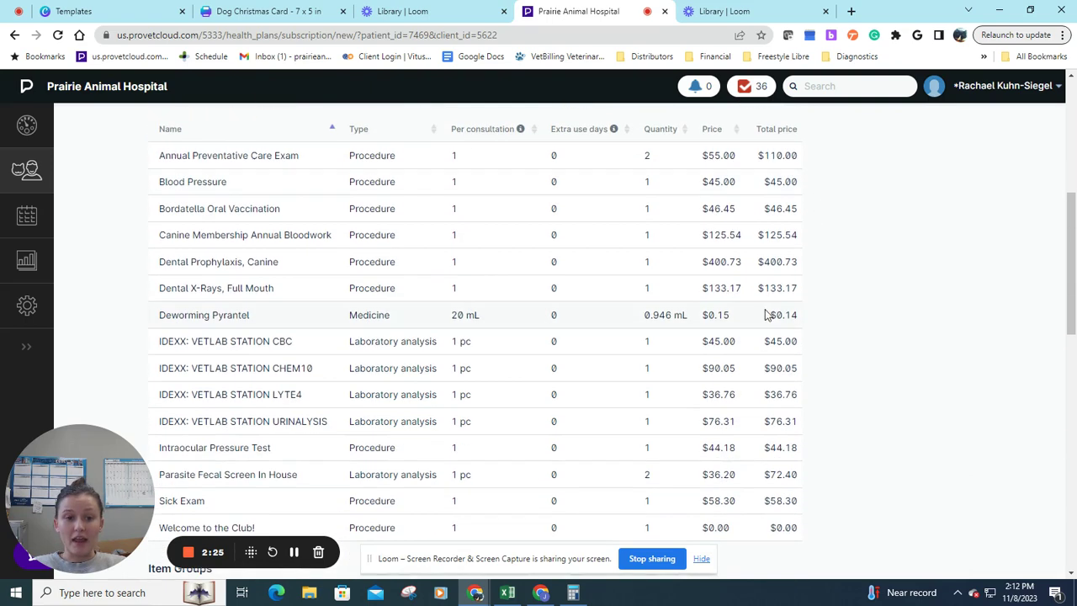
pyautogui.scroll(-1, 717, 264)
pyautogui.scroll(-2, 785, 269)
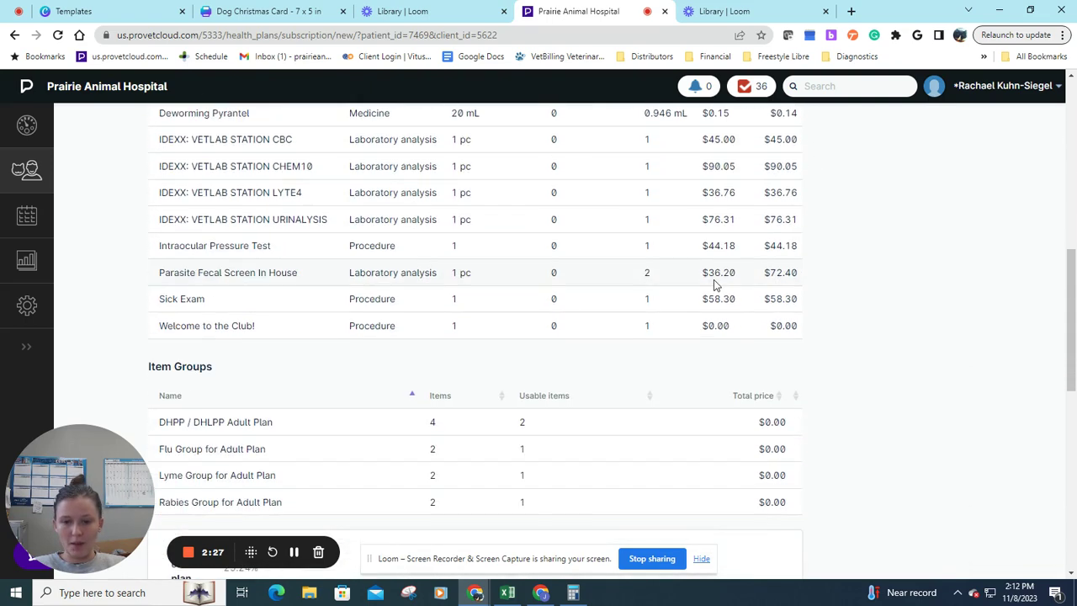
pyautogui.scroll(-2, 805, 282)
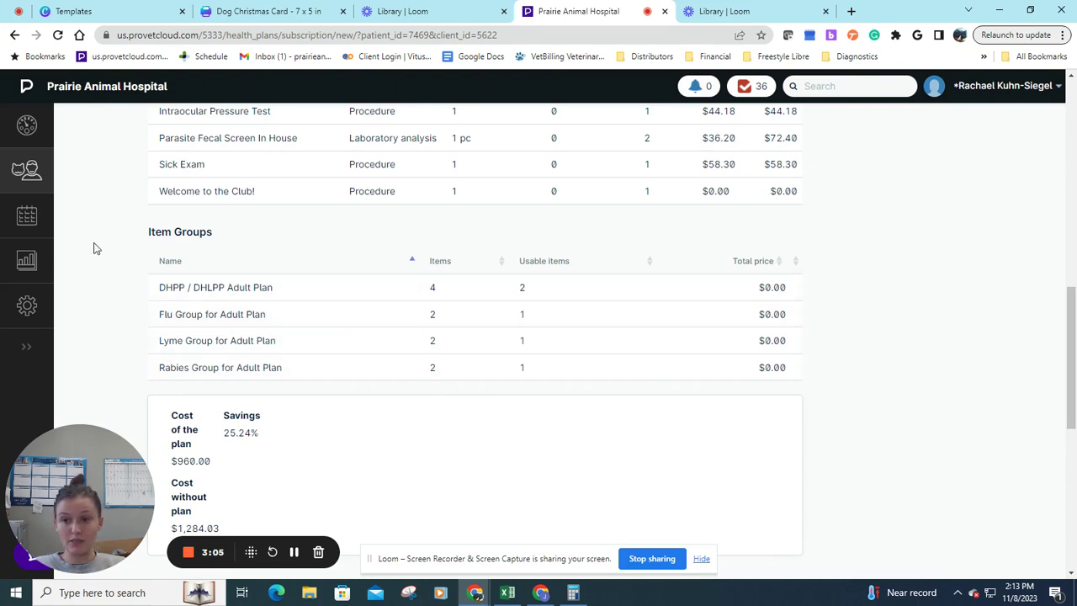
pyautogui.scroll(-2, 84, 246)
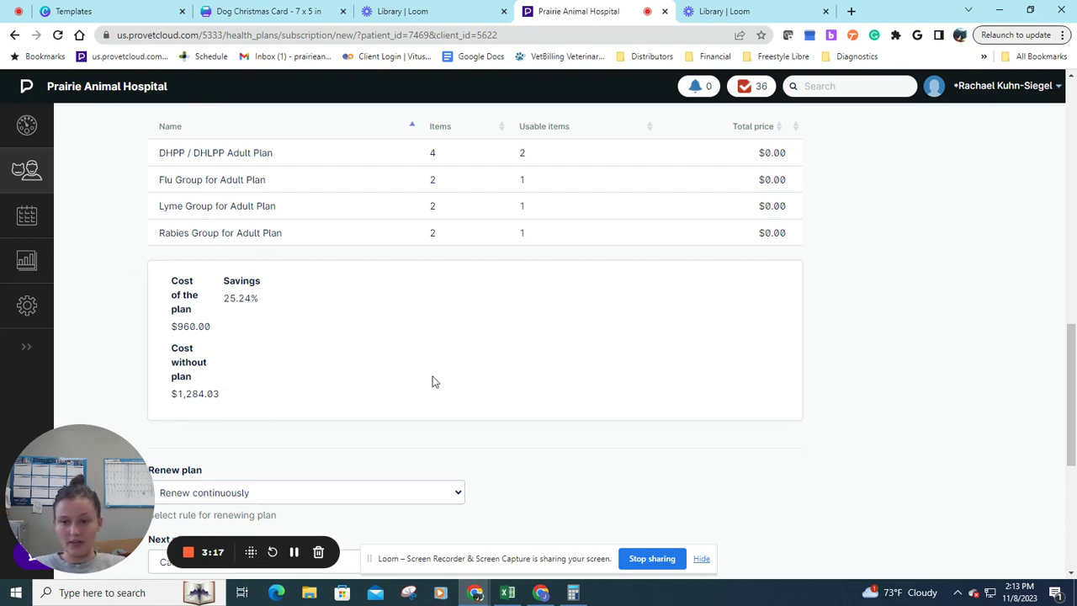
# Step: Check the renewal rules for the health plan and select Renew continuously
pyautogui.scroll(-3, 402, 291)
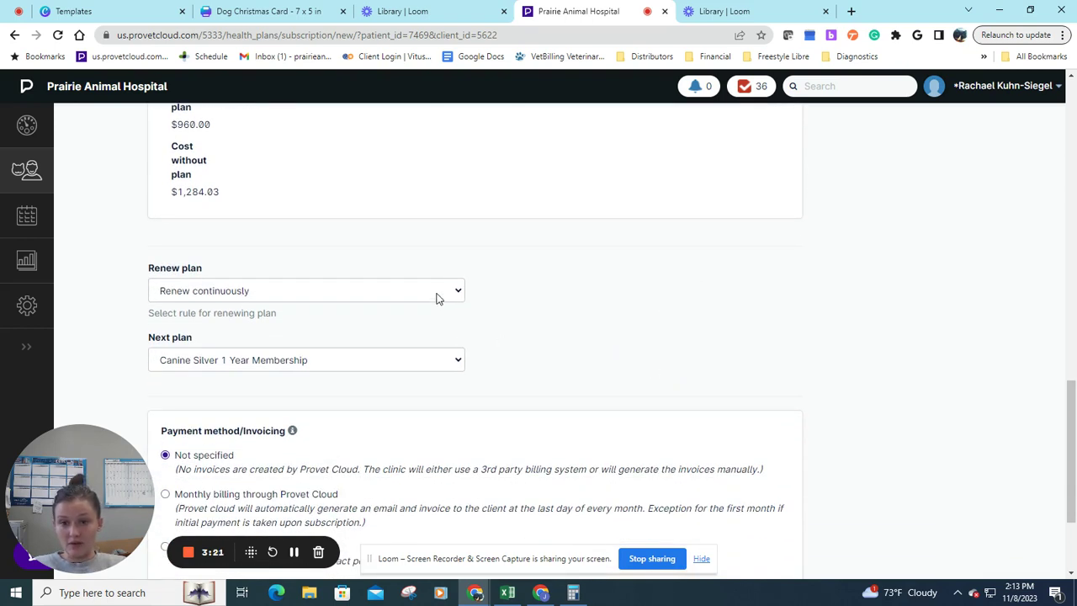
pyautogui.click(383, 292)
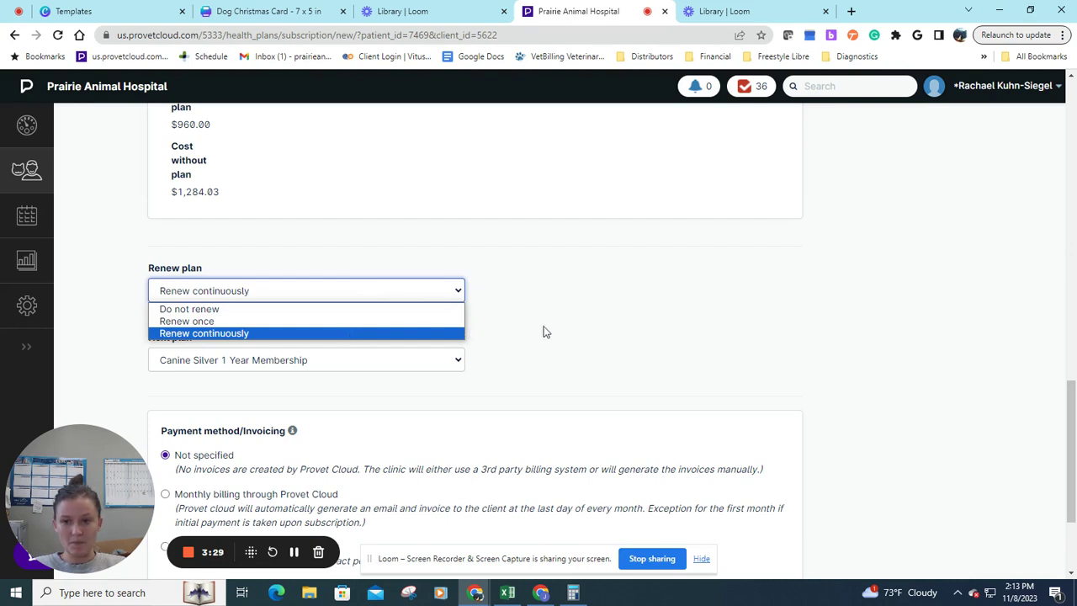
pyautogui.click(514, 327)
pyautogui.click(437, 291)
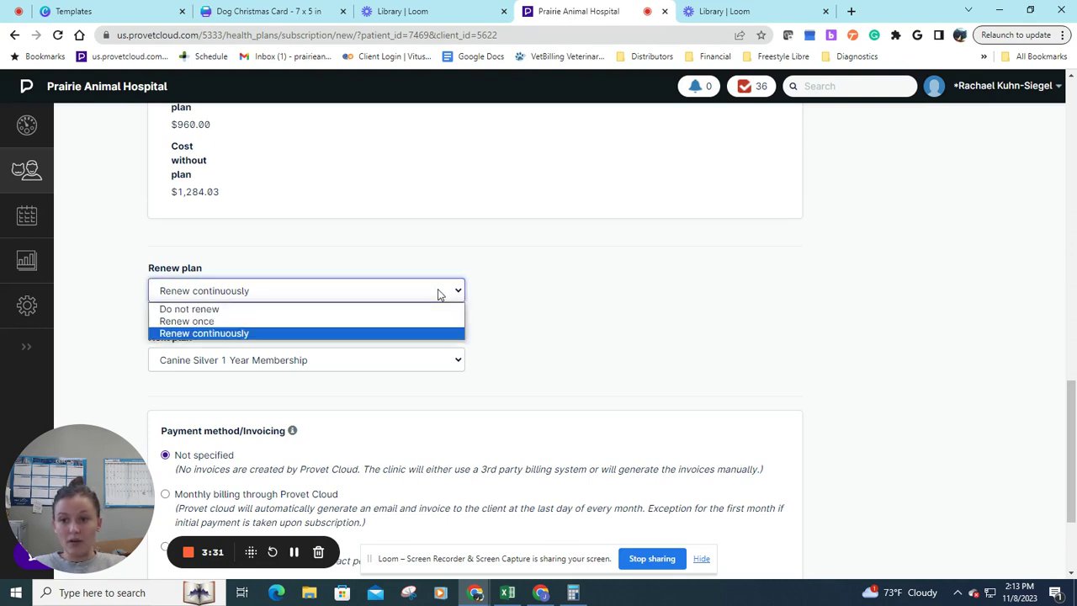
pyautogui.click(370, 334)
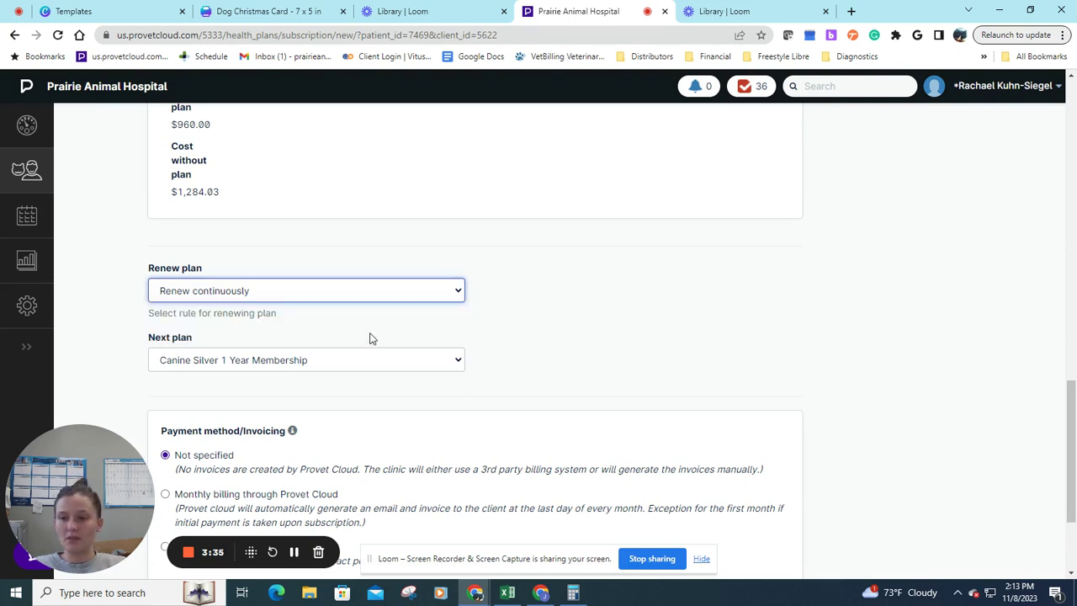
pyautogui.click(489, 286)
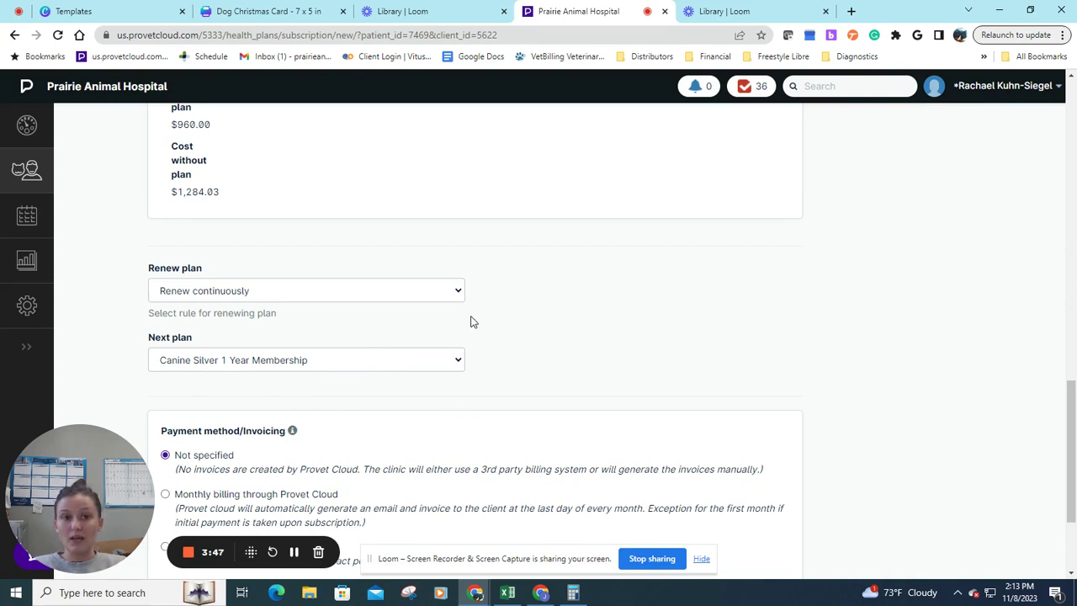
pyautogui.click(440, 293)
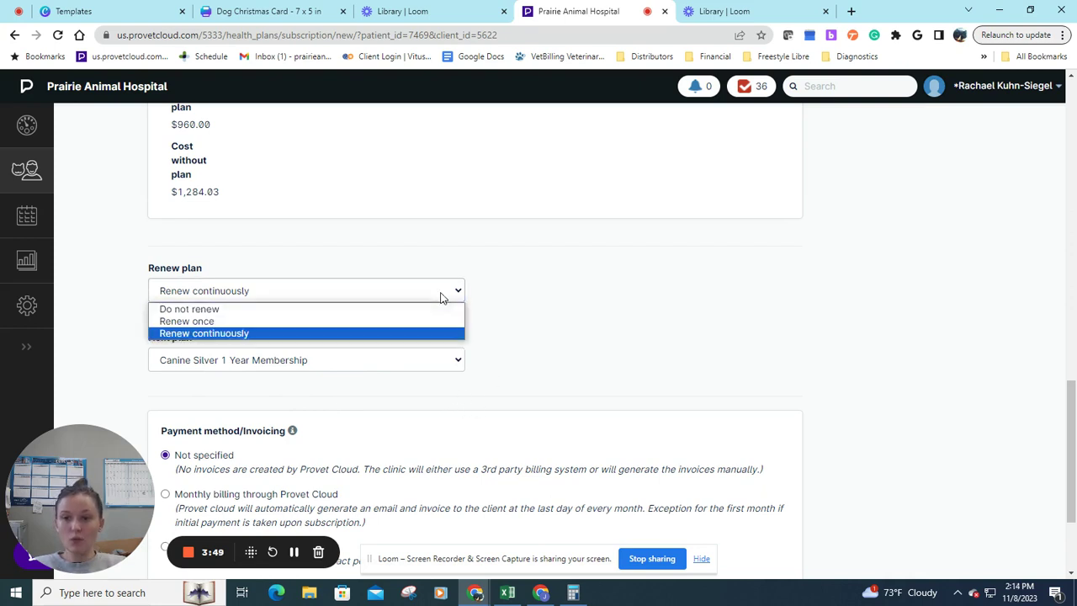
pyautogui.click(379, 335)
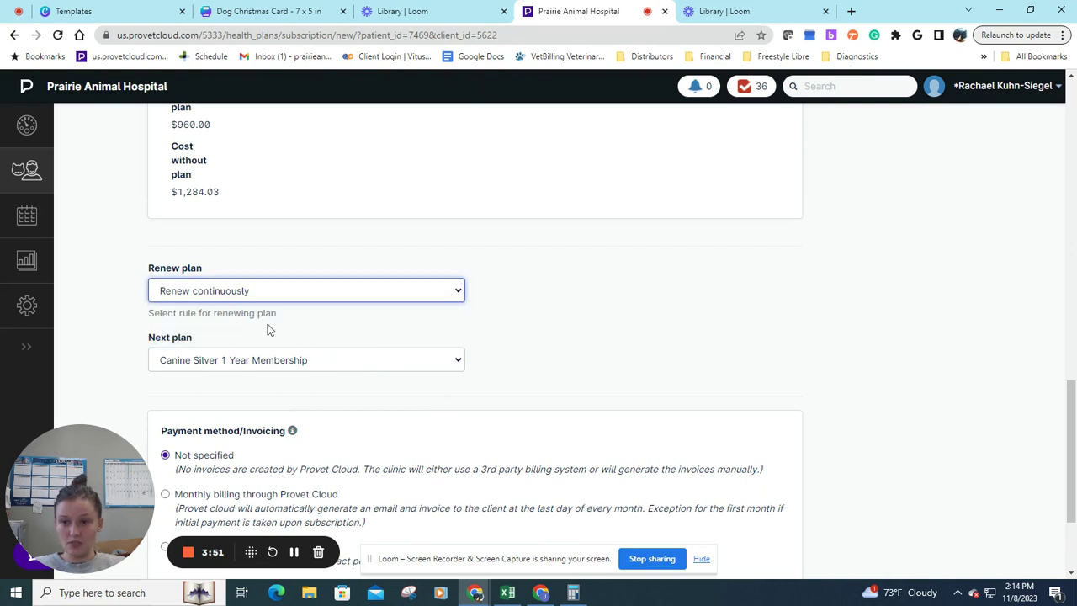
# Step: Select Canine Silver 1 Year Membership as the next plan, with the renewal rule set to Renew continuously
pyautogui.click(173, 361)
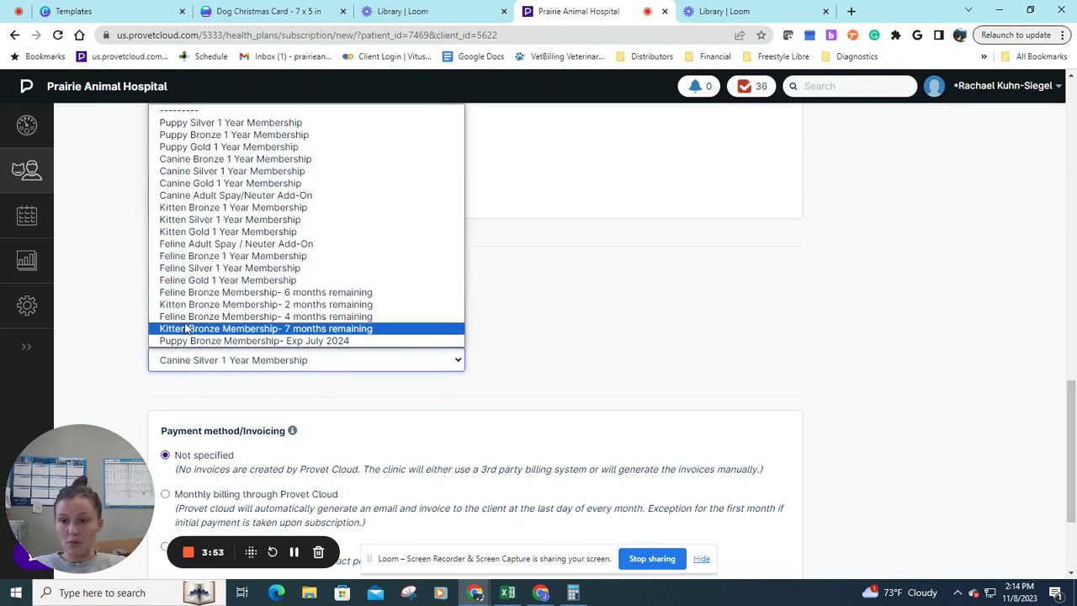
pyautogui.click(548, 346)
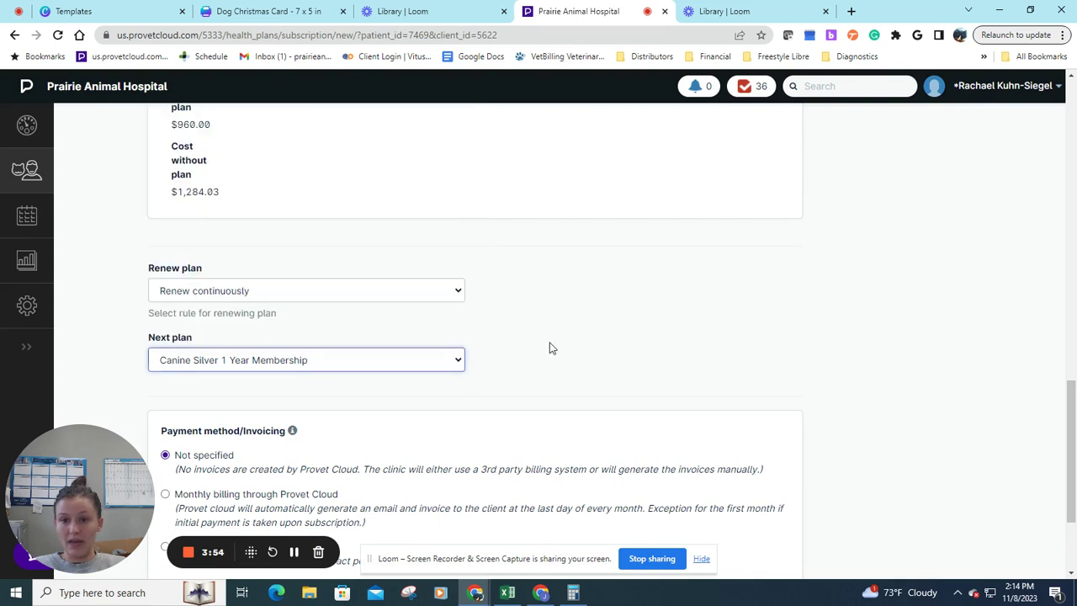
pyautogui.click(548, 346)
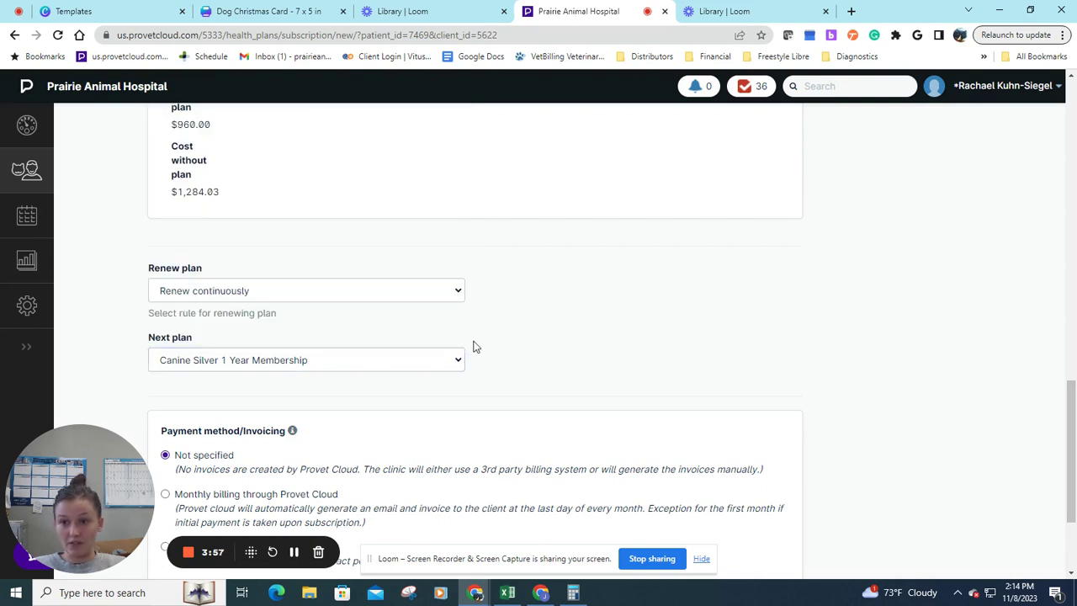
pyautogui.click(166, 292)
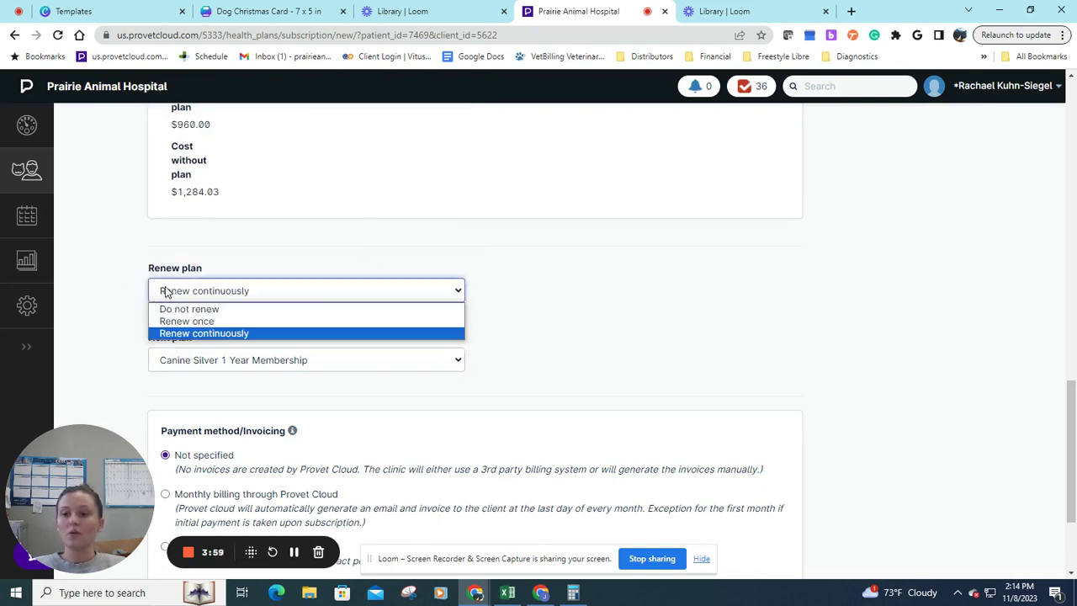
pyautogui.click(160, 333)
pyautogui.click(161, 360)
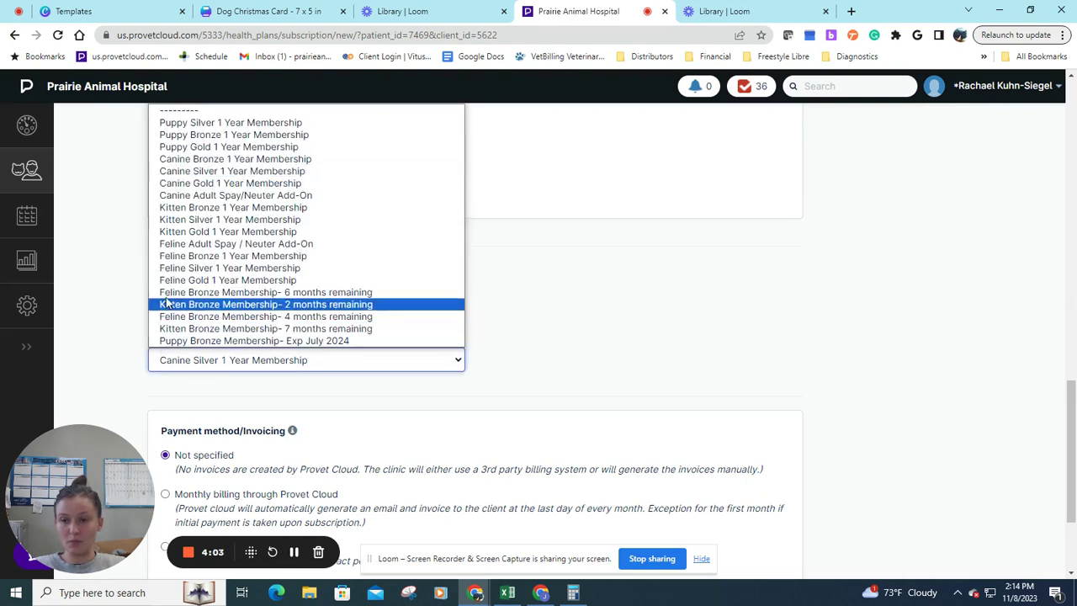
pyautogui.click(164, 171)
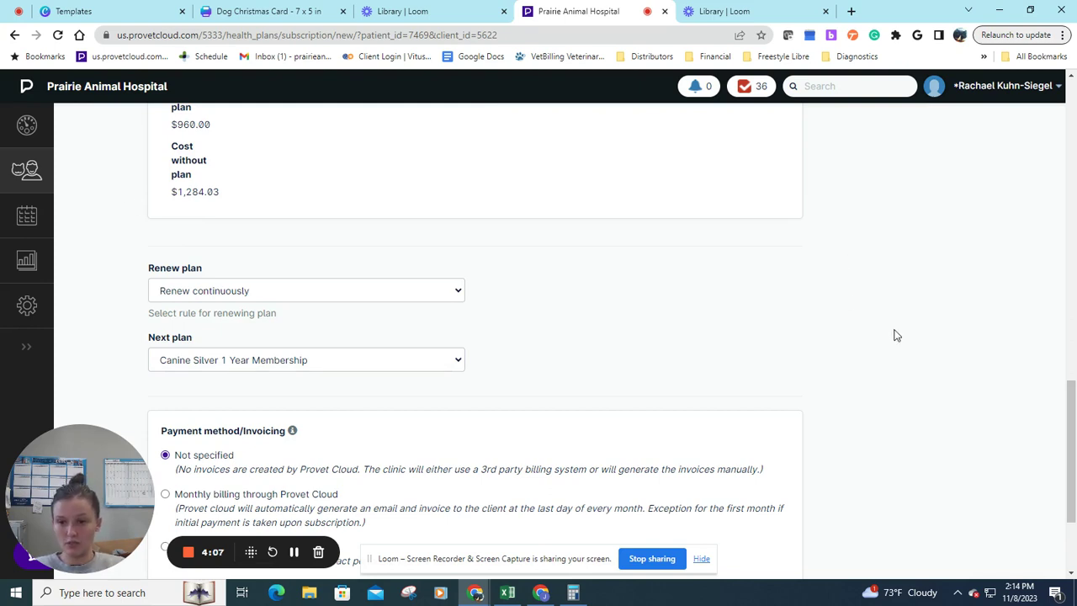
# Step: Set the plan's payment method to Monthly recurring payments through Nordhealth Pay
pyautogui.scroll(1, 896, 334)
pyautogui.scroll(-3, 808, 355)
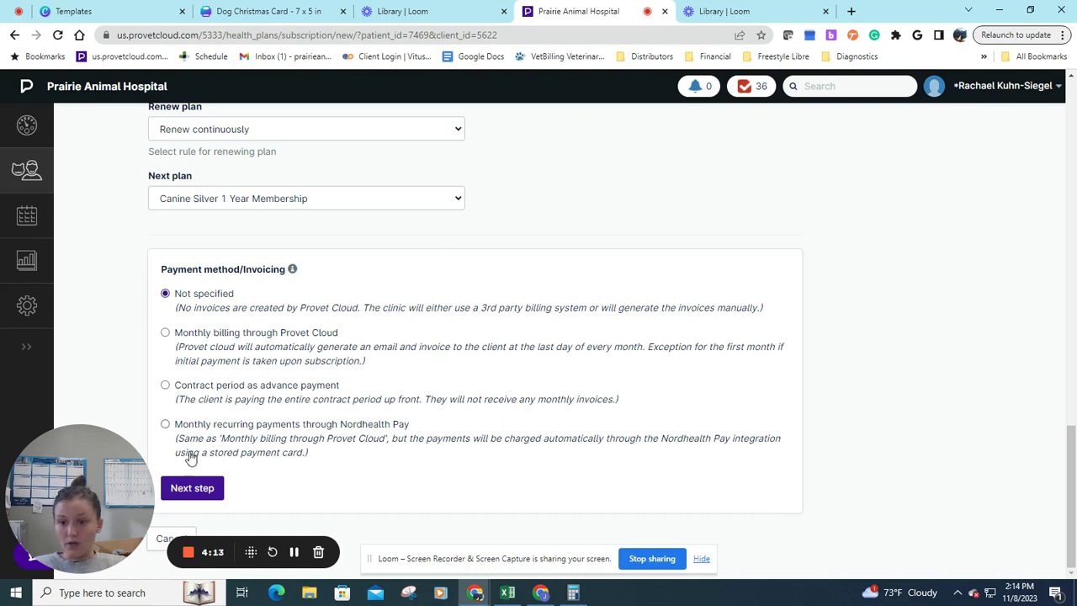
pyautogui.click(166, 424)
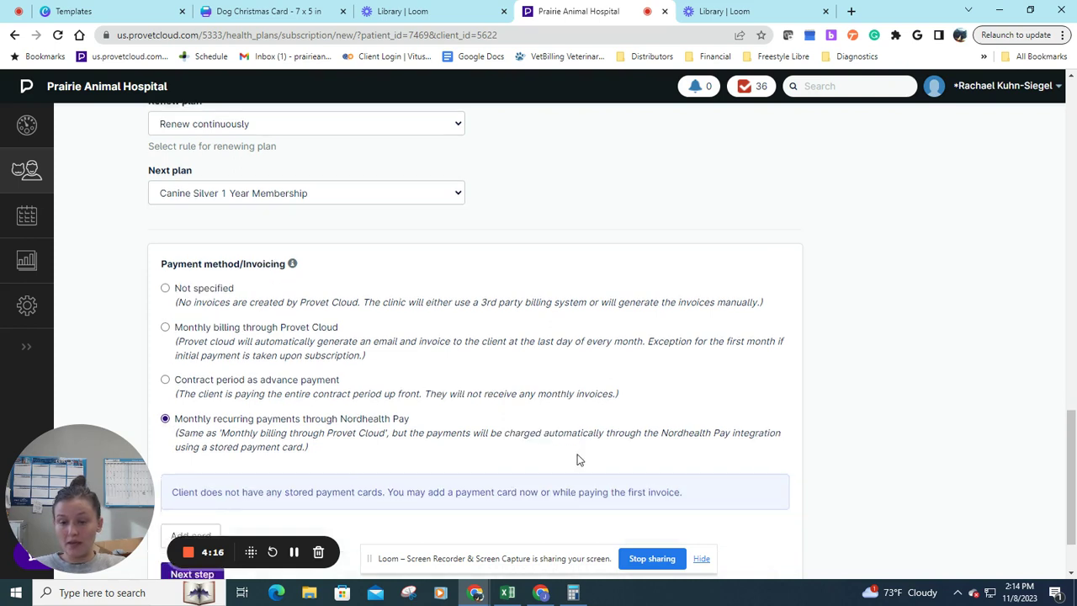
pyautogui.scroll(-1, 577, 457)
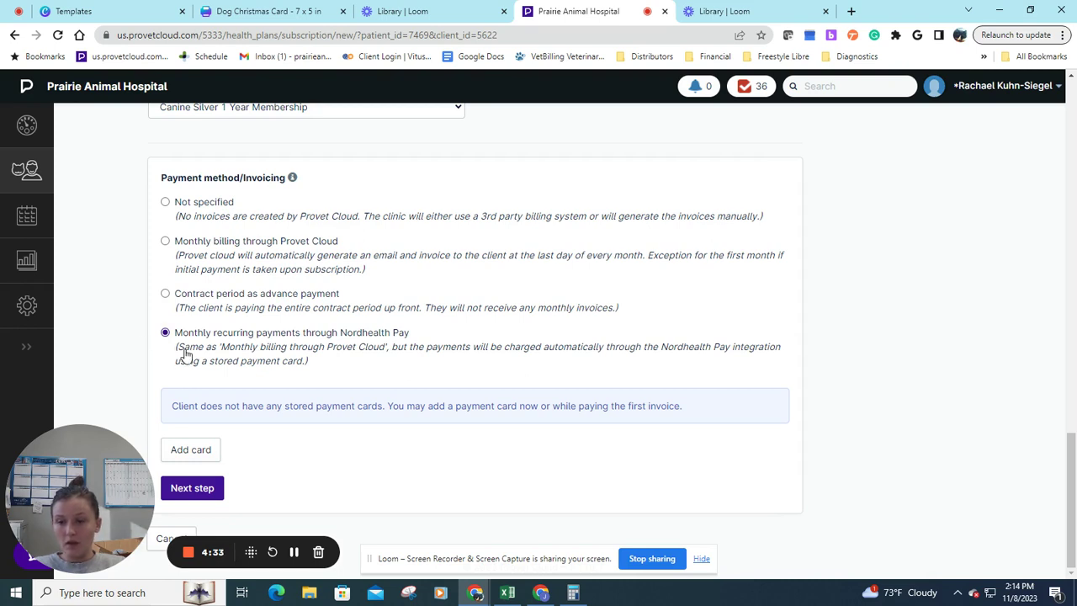
# Step: Open the form for adding a payment card, tick the customer's consent to save the payment method, and close it without adding a card
pyautogui.click(185, 457)
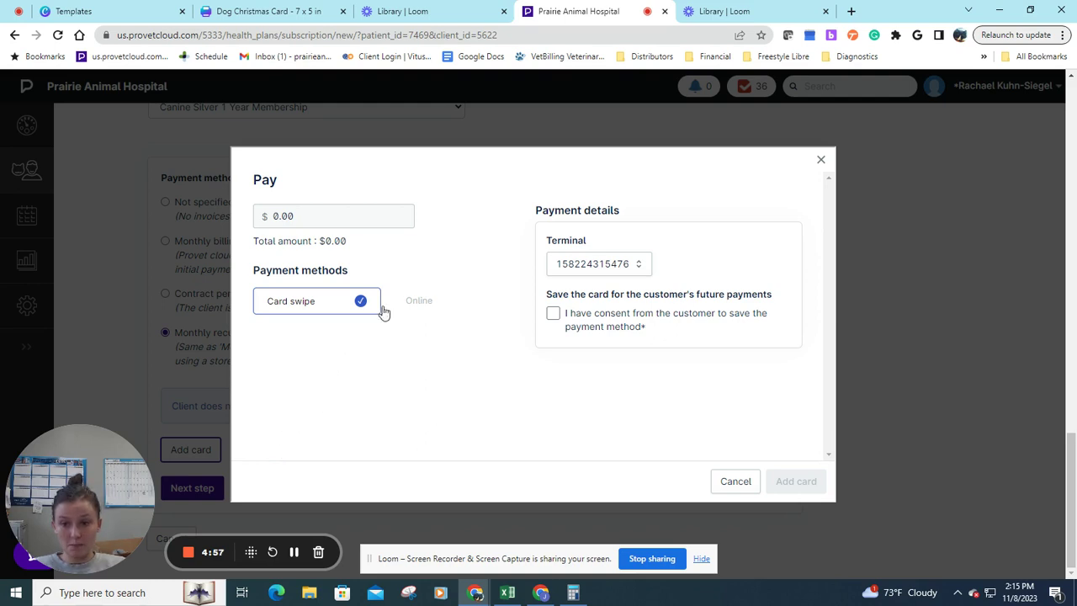
pyautogui.moveTo(476, 192); pyautogui.dragTo(512, 197)
pyautogui.click(570, 389)
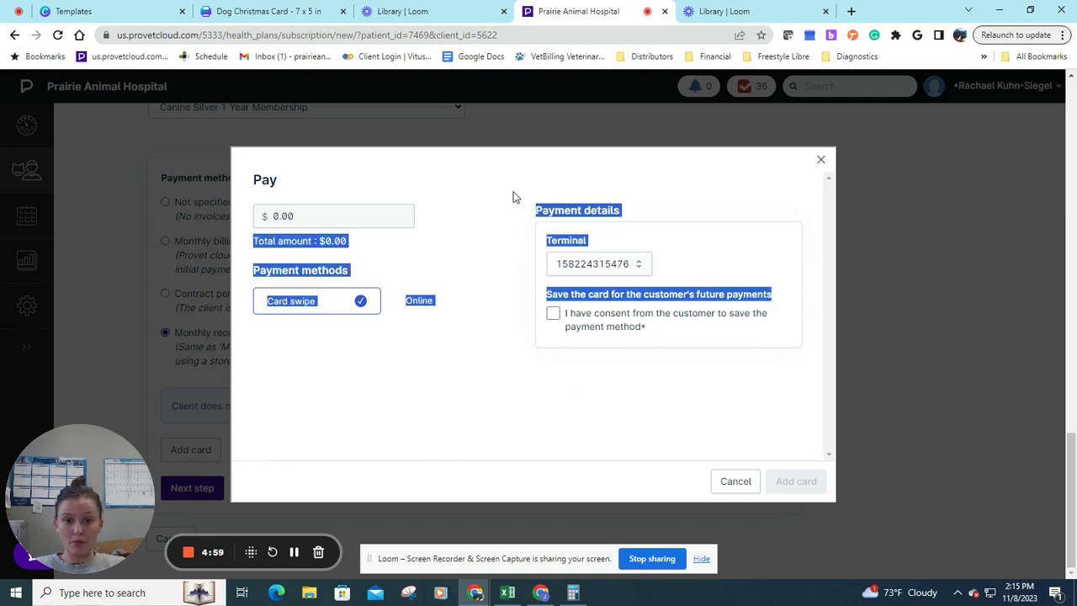
pyautogui.click(511, 197)
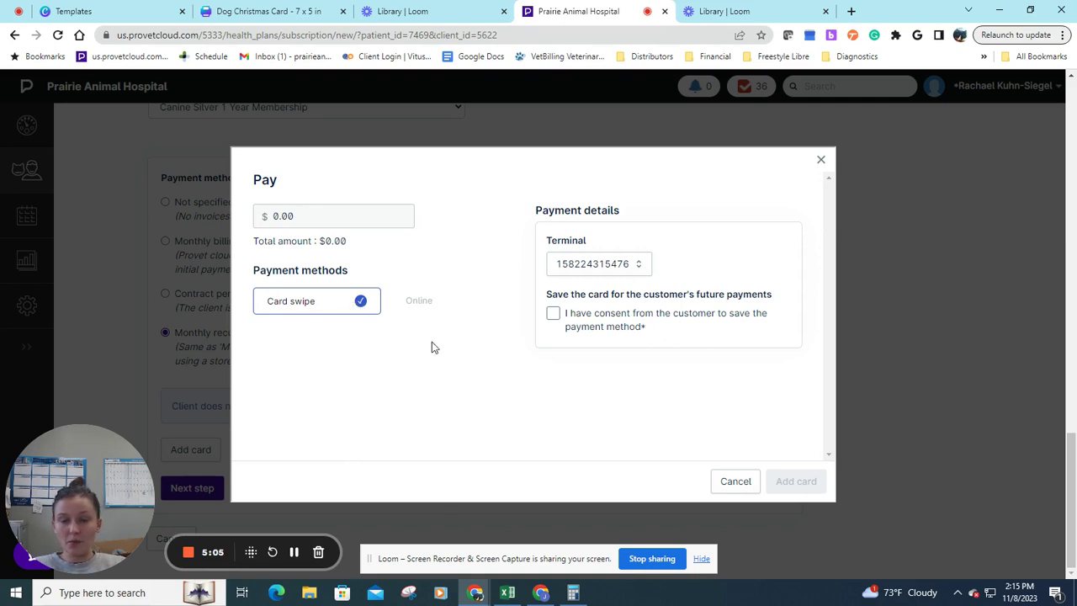
pyautogui.click(552, 314)
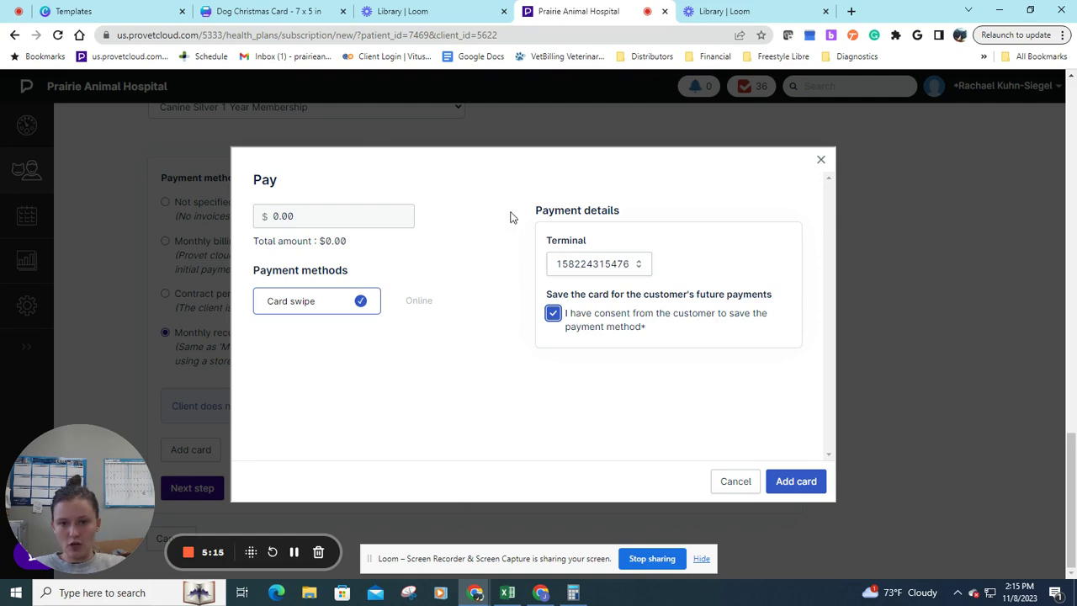
pyautogui.click(464, 386)
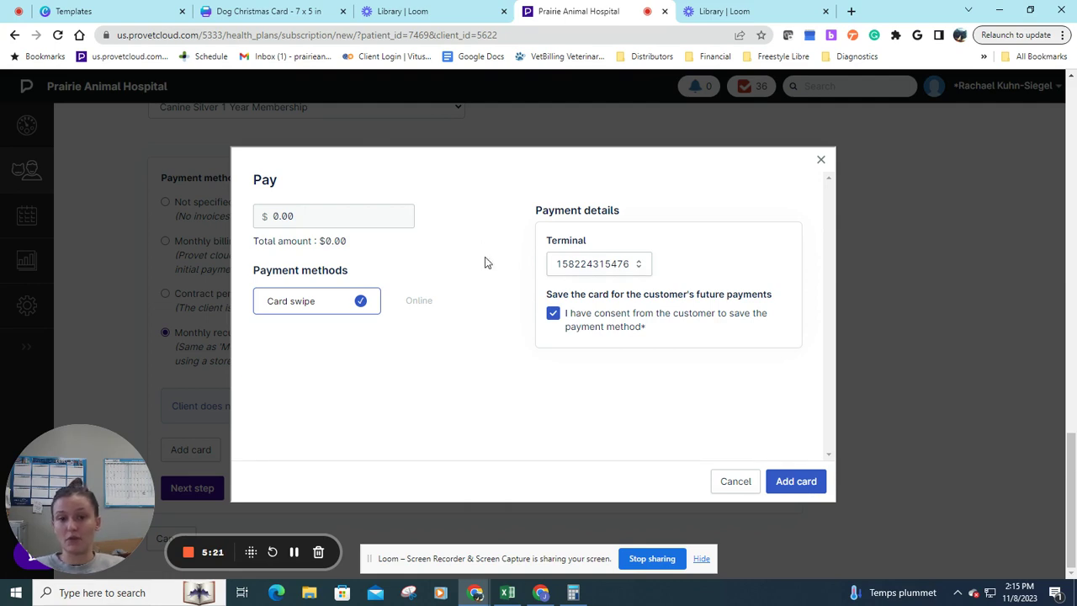
pyautogui.click(633, 264)
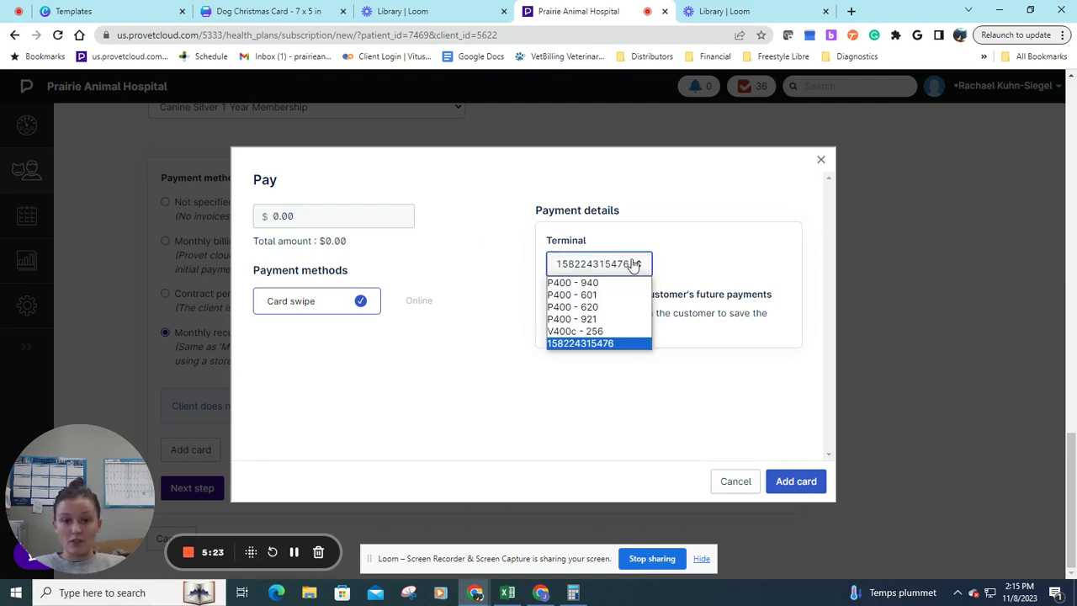
pyautogui.click(633, 204)
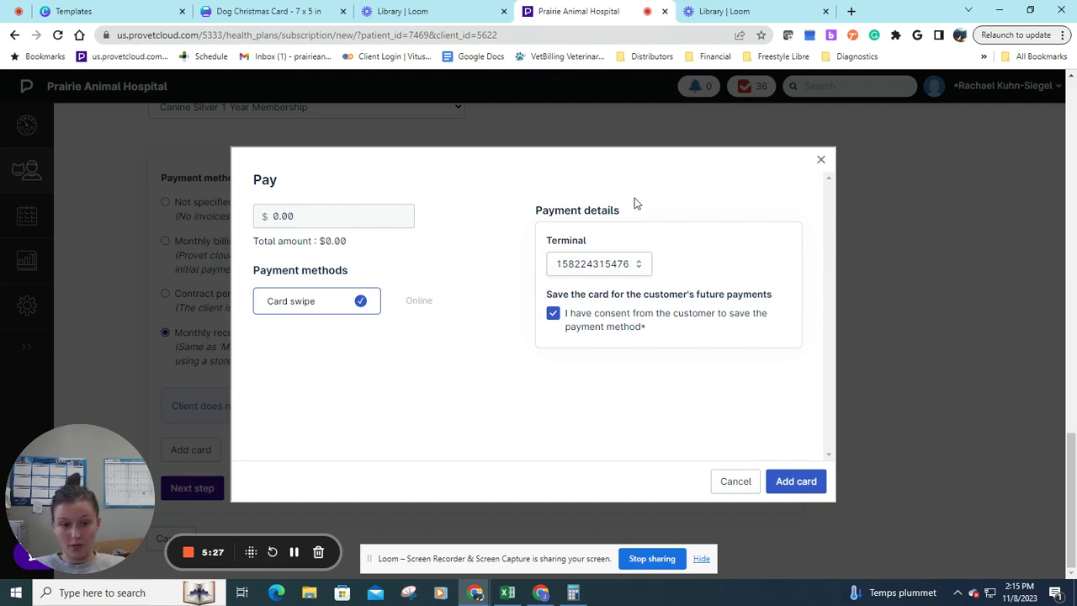
pyautogui.click(735, 481)
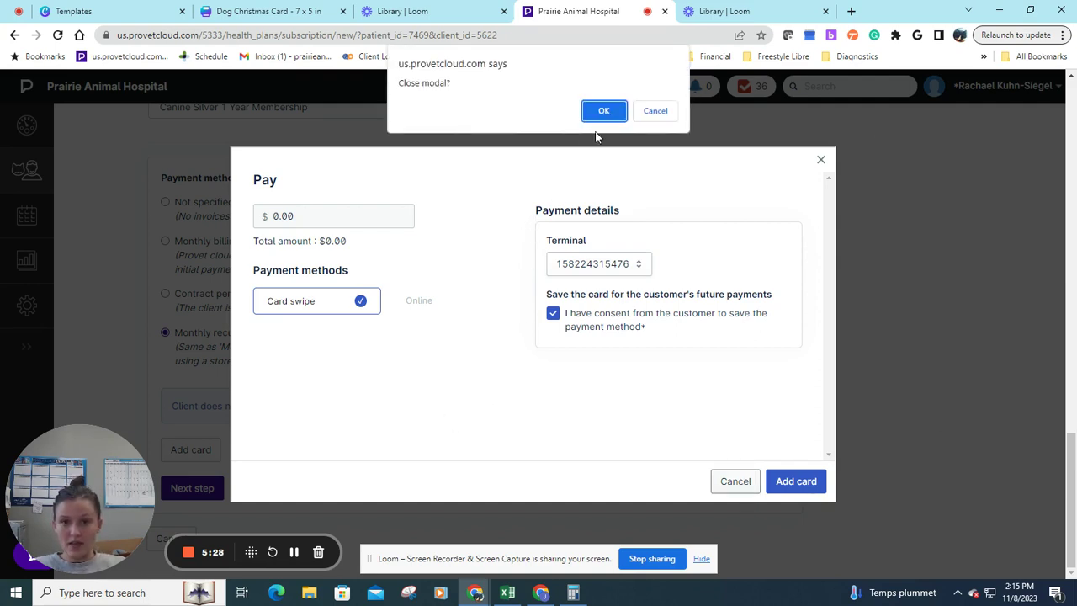
pyautogui.click(654, 110)
pyautogui.click(821, 159)
pyautogui.click(599, 112)
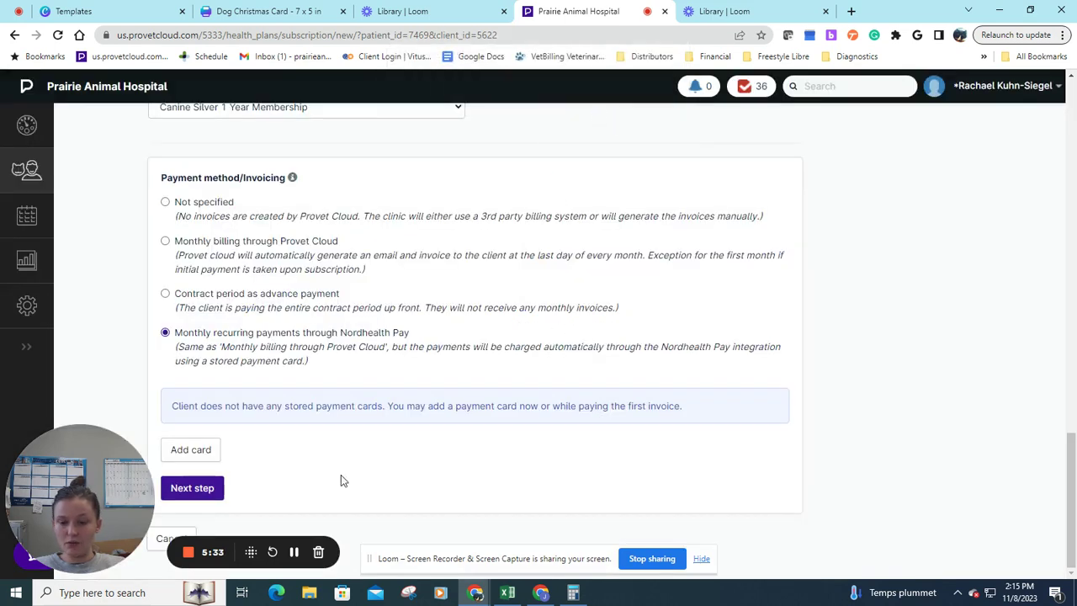
# Step: Continue to the contract summary, mark the contract as signed, and confirm the Canine Silver 1 Year Membership subscription
pyautogui.click(188, 492)
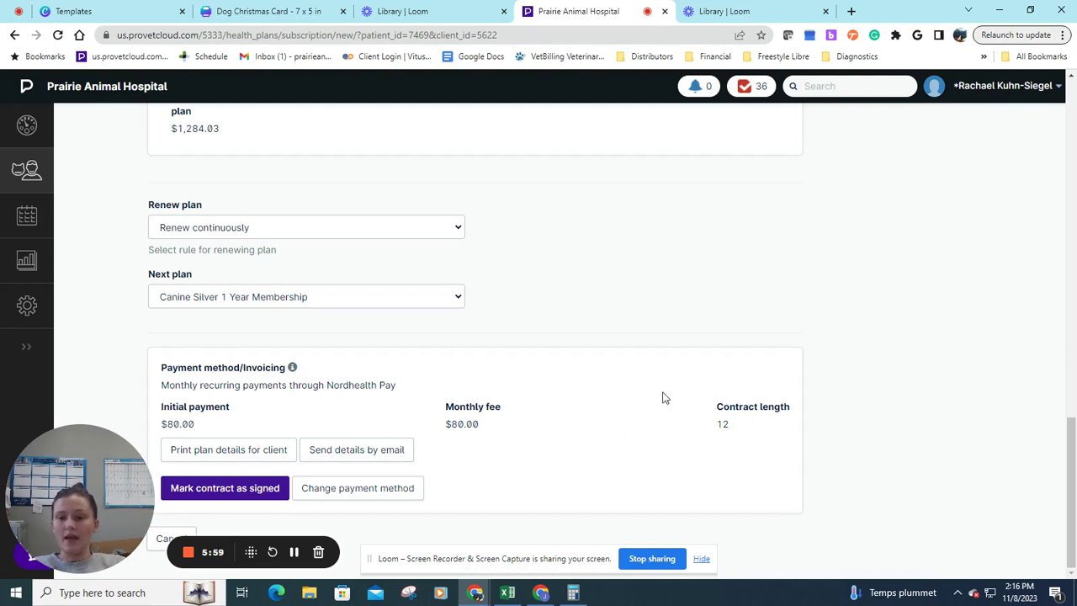
pyautogui.click(206, 490)
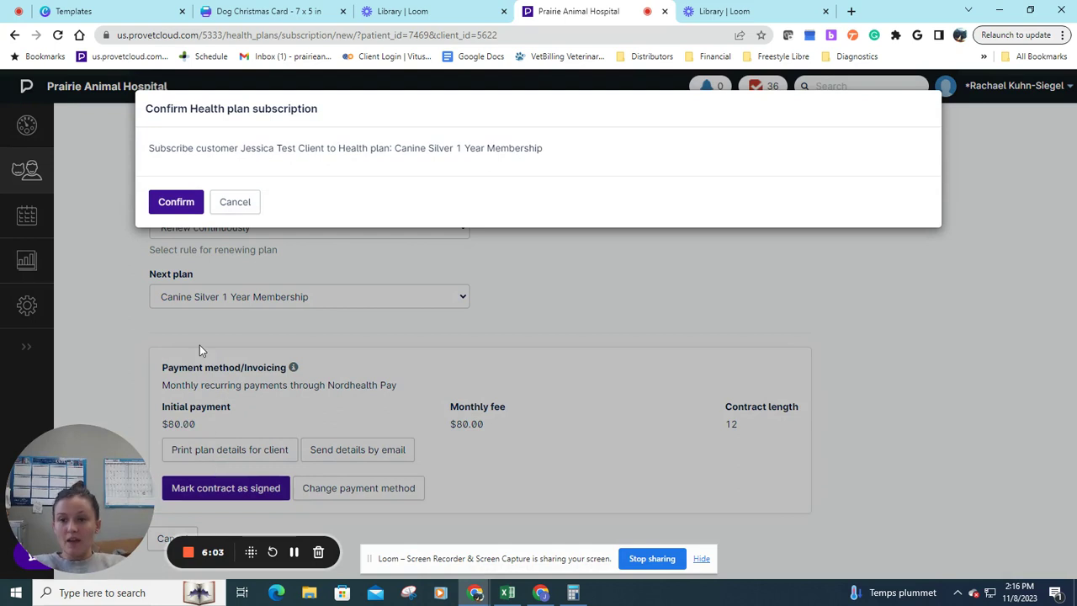
pyautogui.click(164, 203)
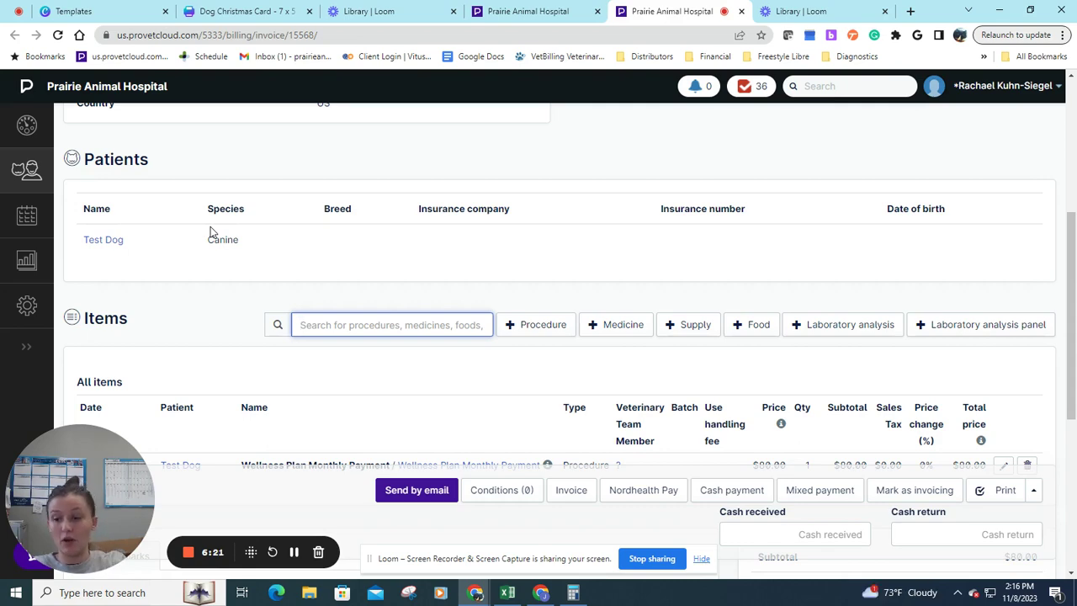
# Step: Add the Wellness Plan Enrollment Fee procedure for Test Dog to the draft invoice, searching the items for "enrollment"
pyautogui.scroll(-3, 598, 320)
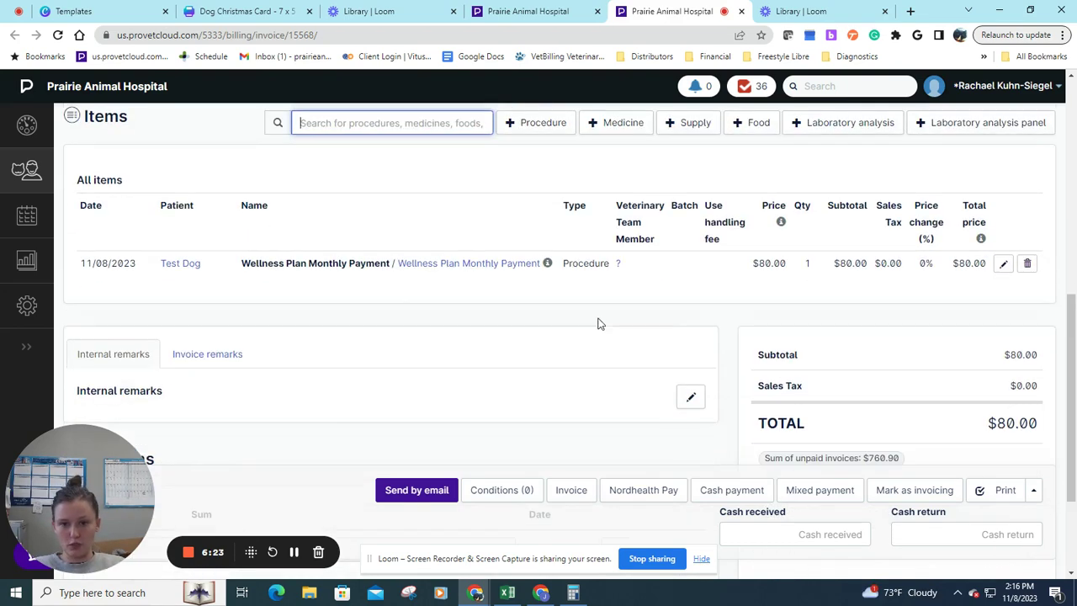
pyautogui.scroll(4, 533, 322)
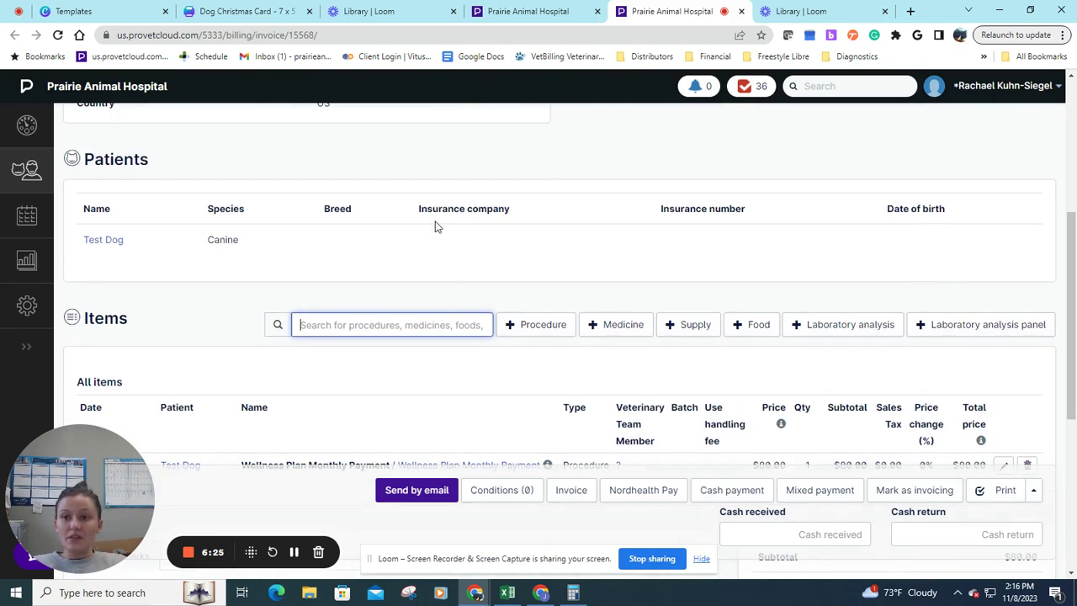
pyautogui.scroll(3, 431, 229)
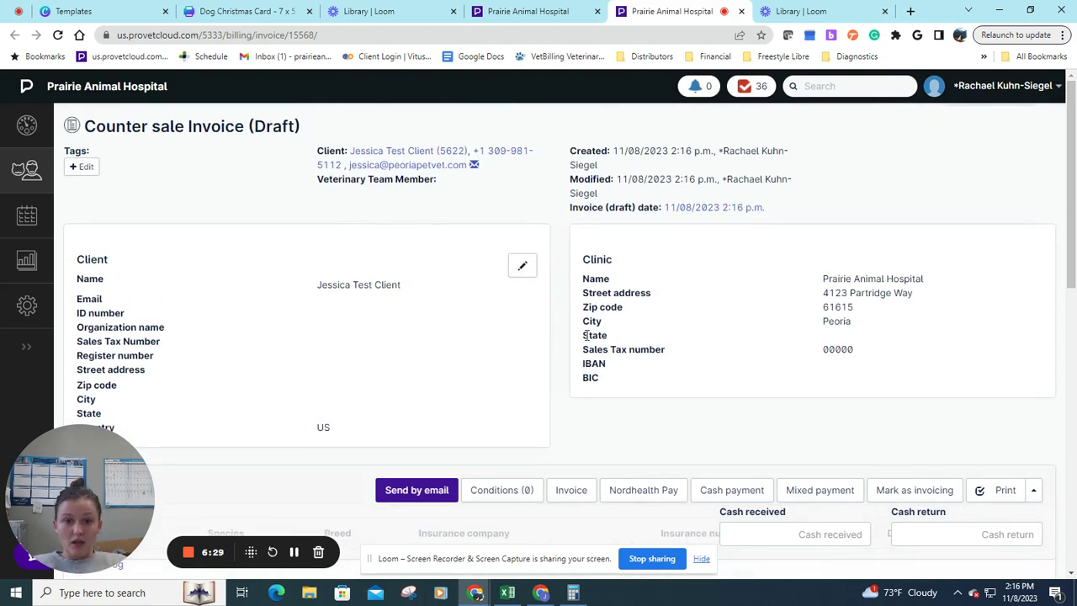
pyautogui.scroll(-5, 553, 320)
pyautogui.scroll(-1, 555, 320)
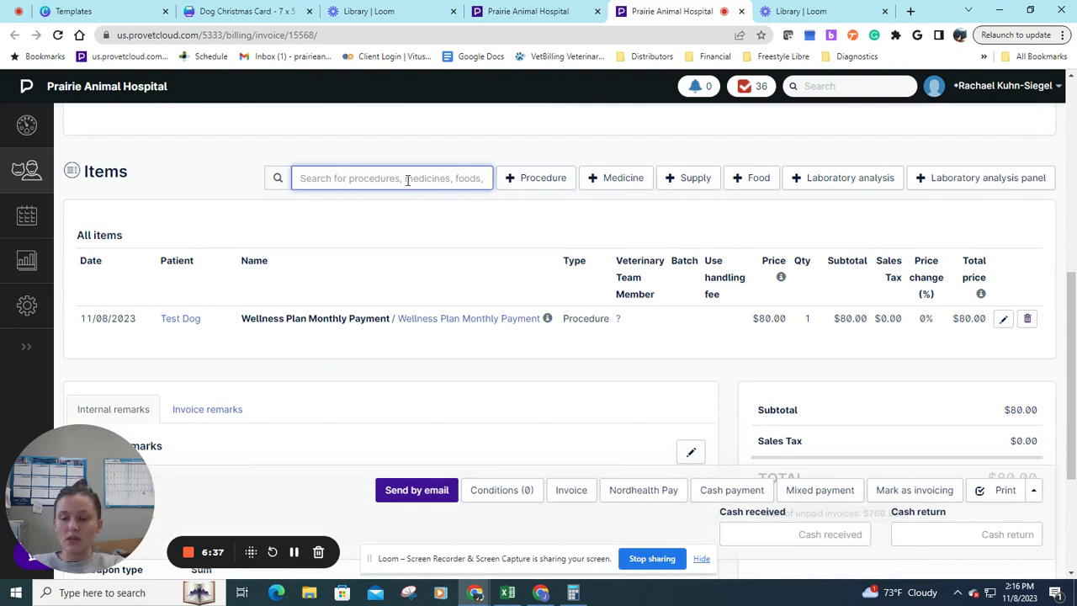
pyautogui.write('enro')
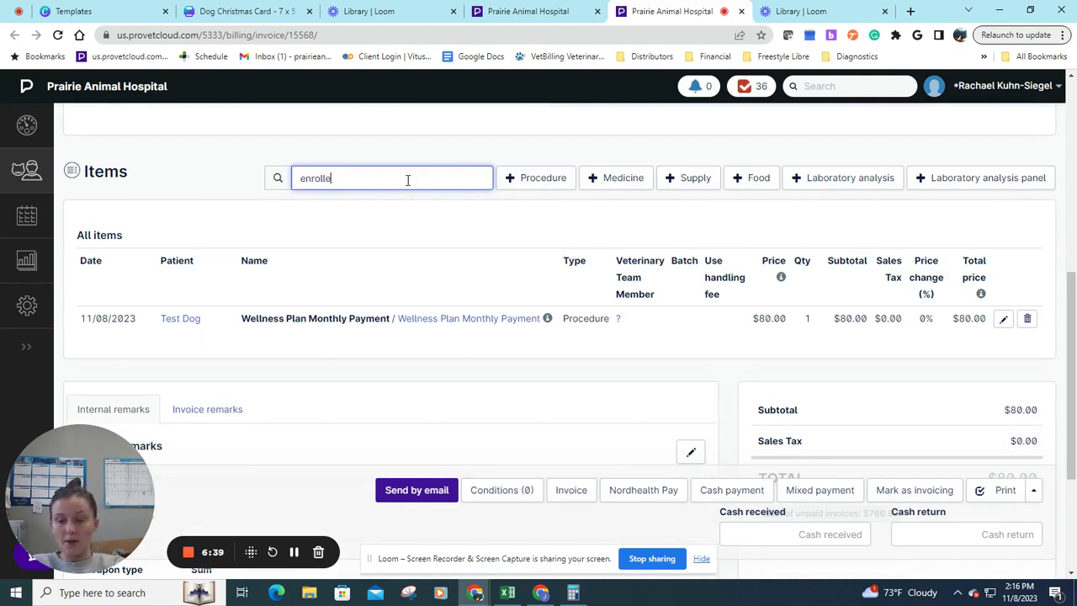
pyautogui.write('llment')
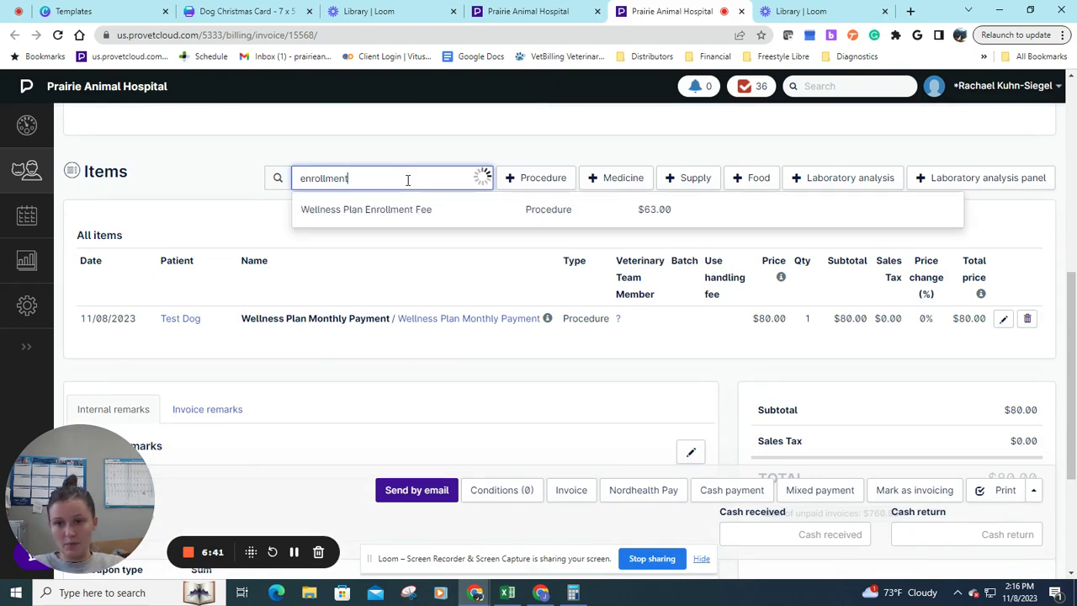
pyautogui.click(411, 209)
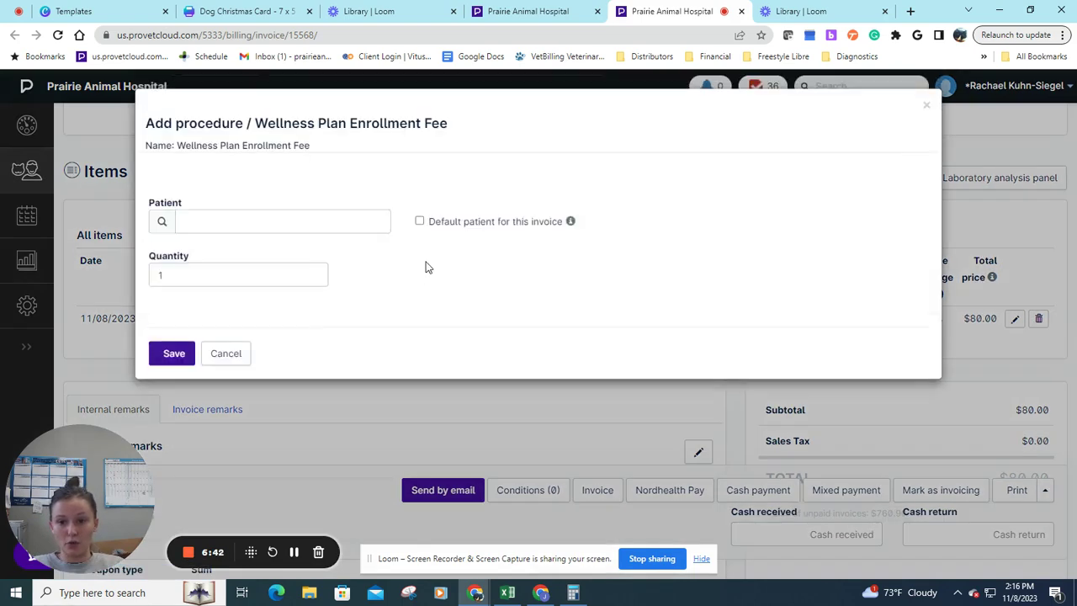
pyautogui.click(223, 223)
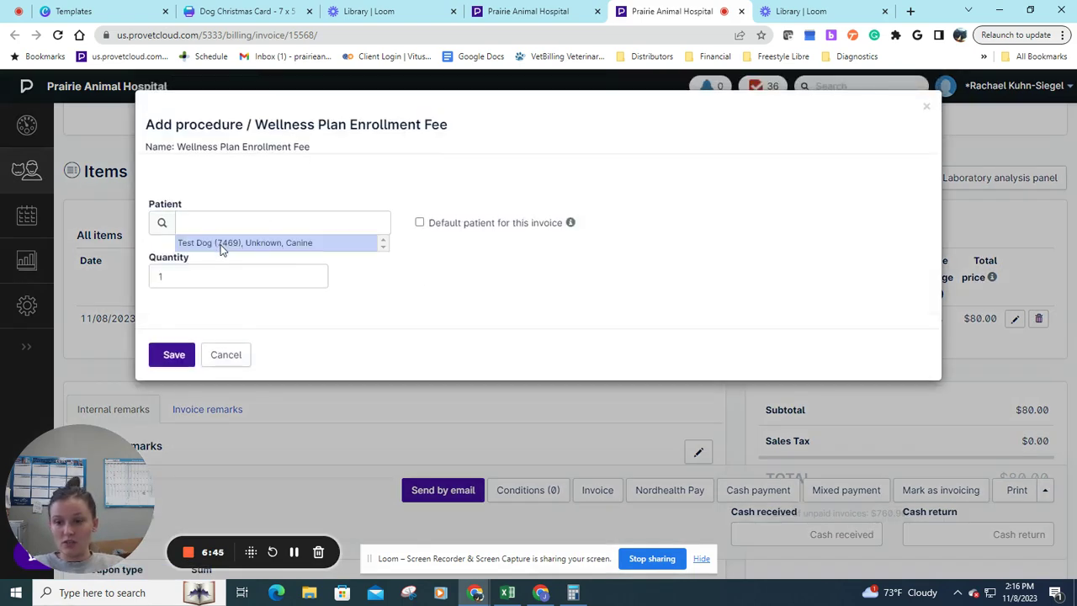
pyautogui.click(222, 244)
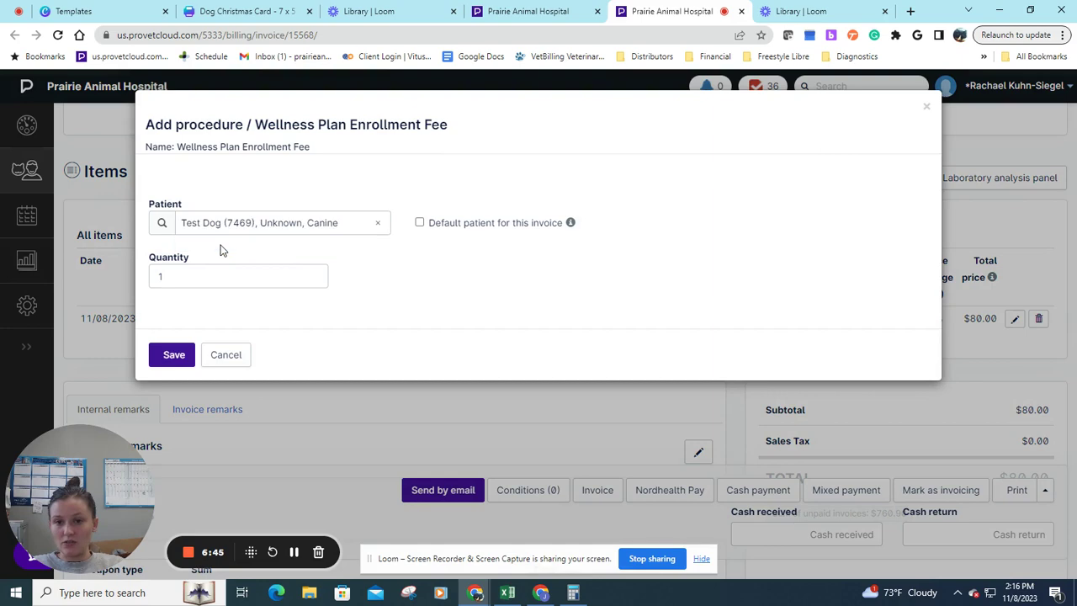
pyautogui.click(173, 354)
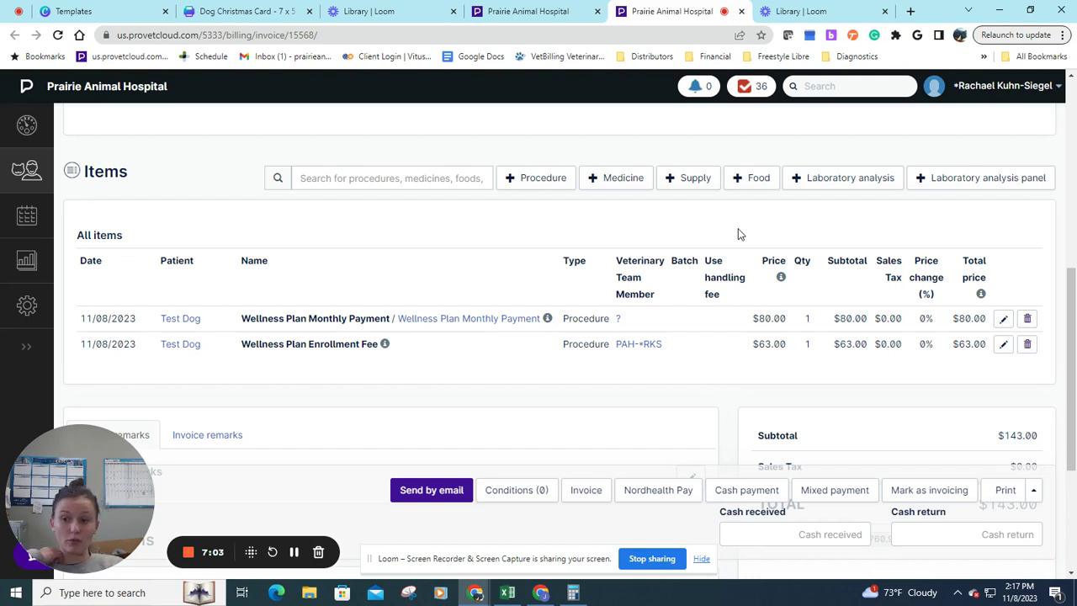
# Step: Check the invoice's items and total, finish the invoice with Nordhealth Pay as payment, and close the payment form without charging
pyautogui.scroll(-2, 1072, 433)
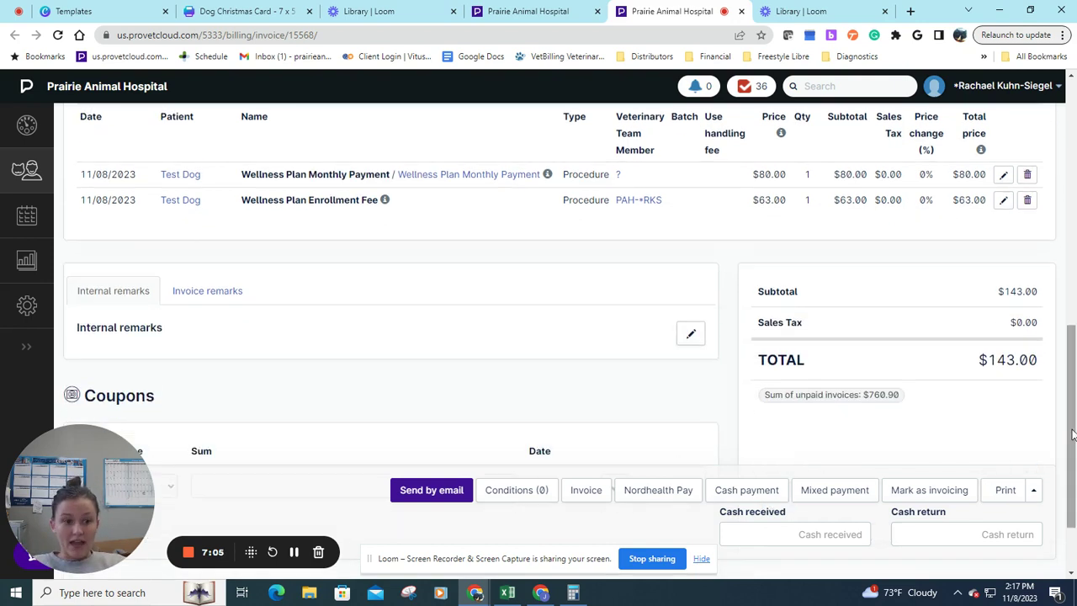
pyautogui.scroll(1, 530, 349)
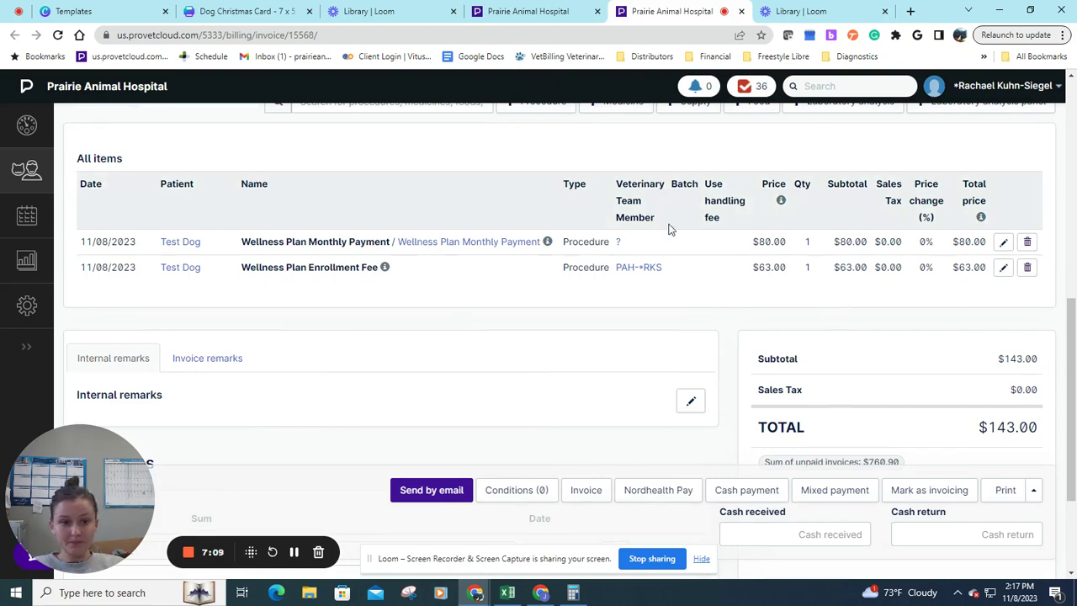
pyautogui.scroll(1, 875, 282)
pyautogui.scroll(-3, 879, 288)
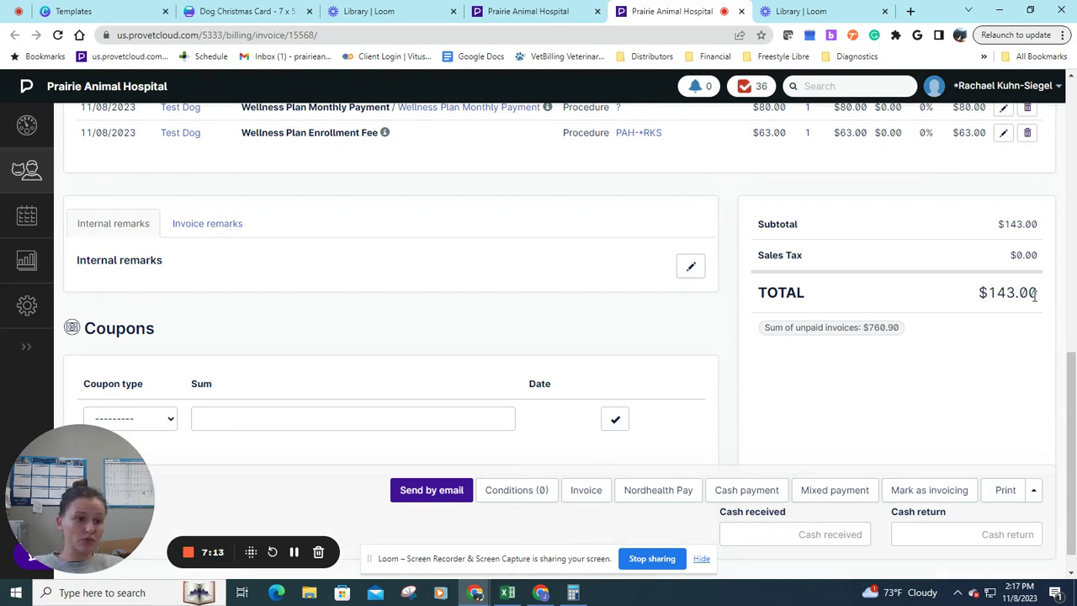
pyautogui.scroll(1, 688, 309)
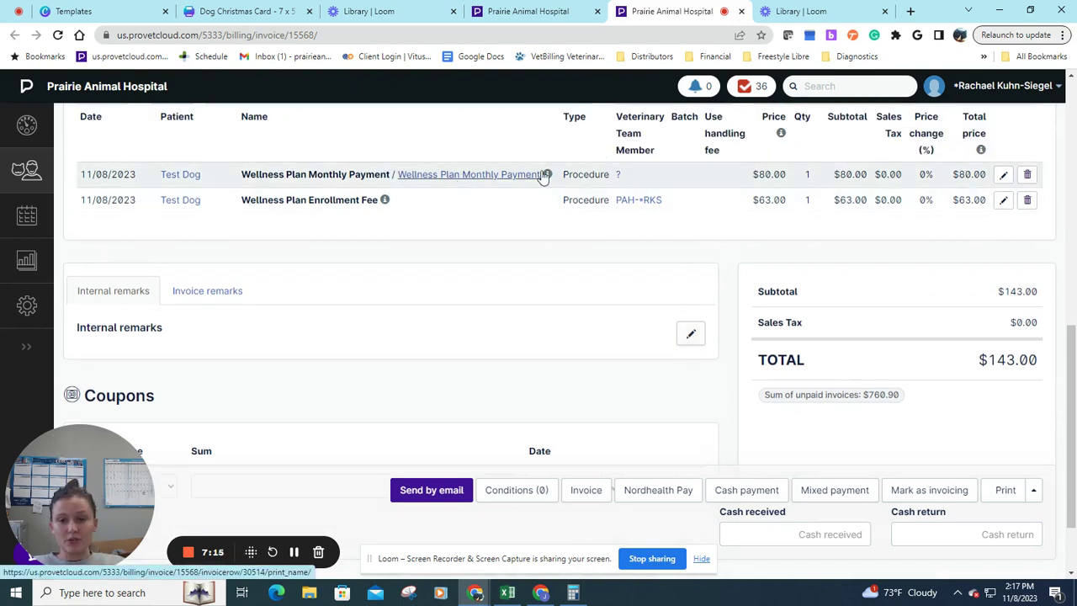
pyautogui.moveTo(545, 178)
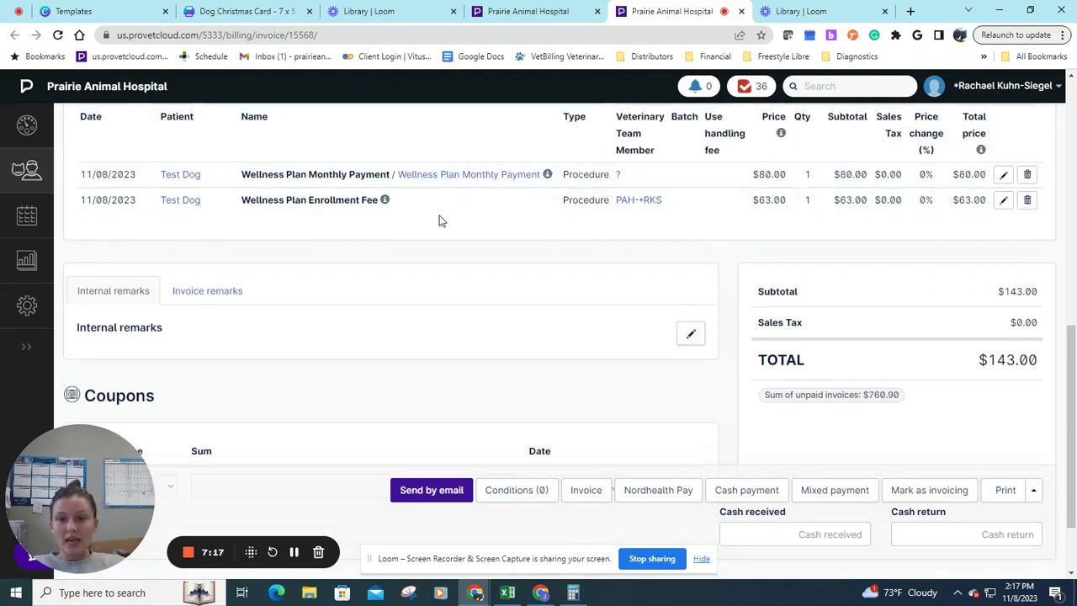
pyautogui.scroll(-2, 747, 387)
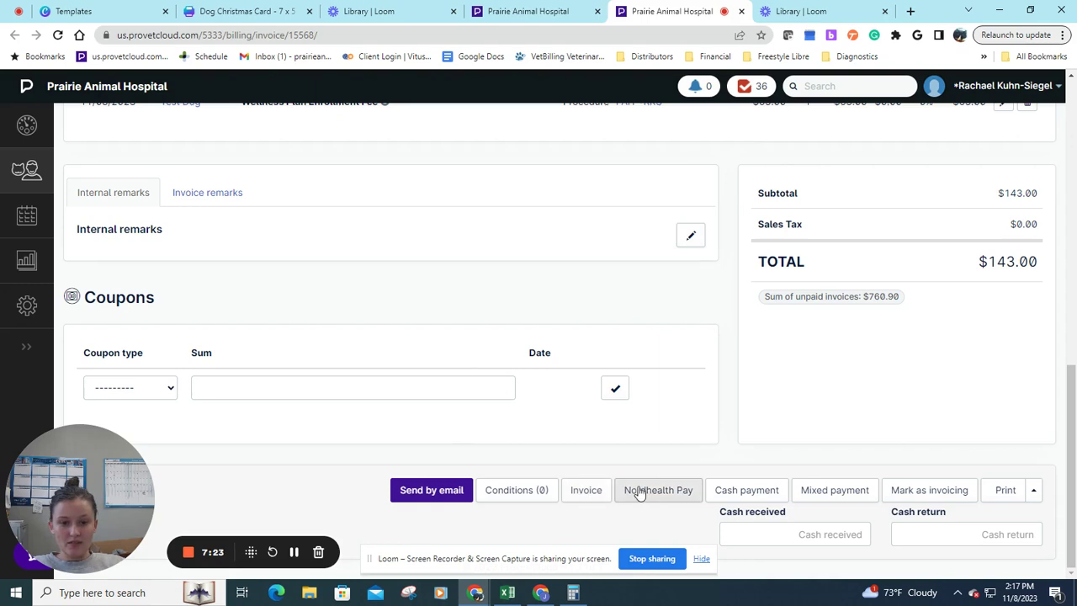
pyautogui.click(692, 495)
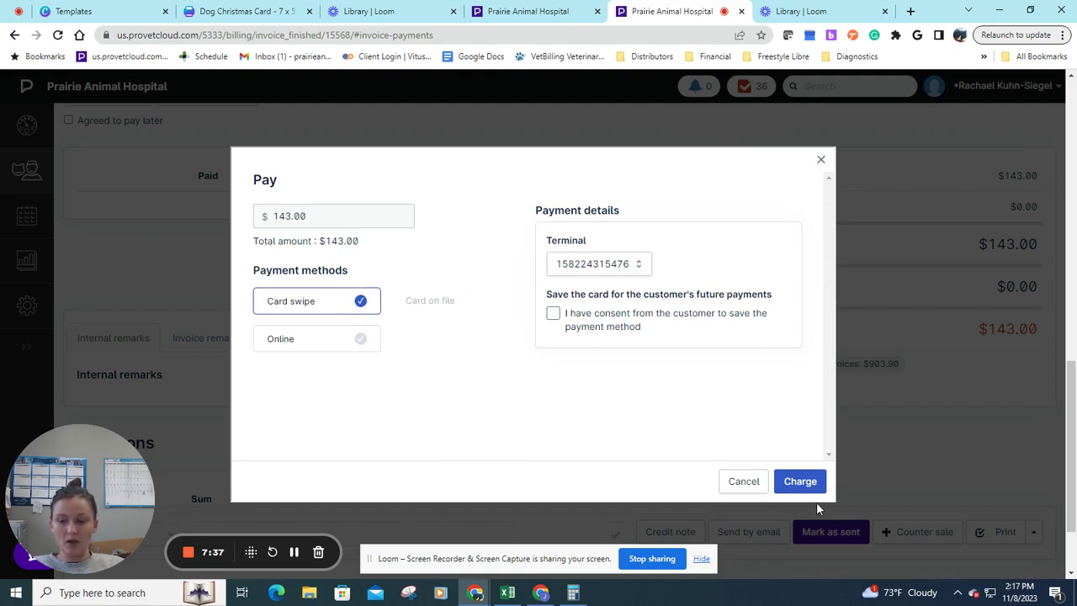
pyautogui.click(820, 160)
pyautogui.click(602, 110)
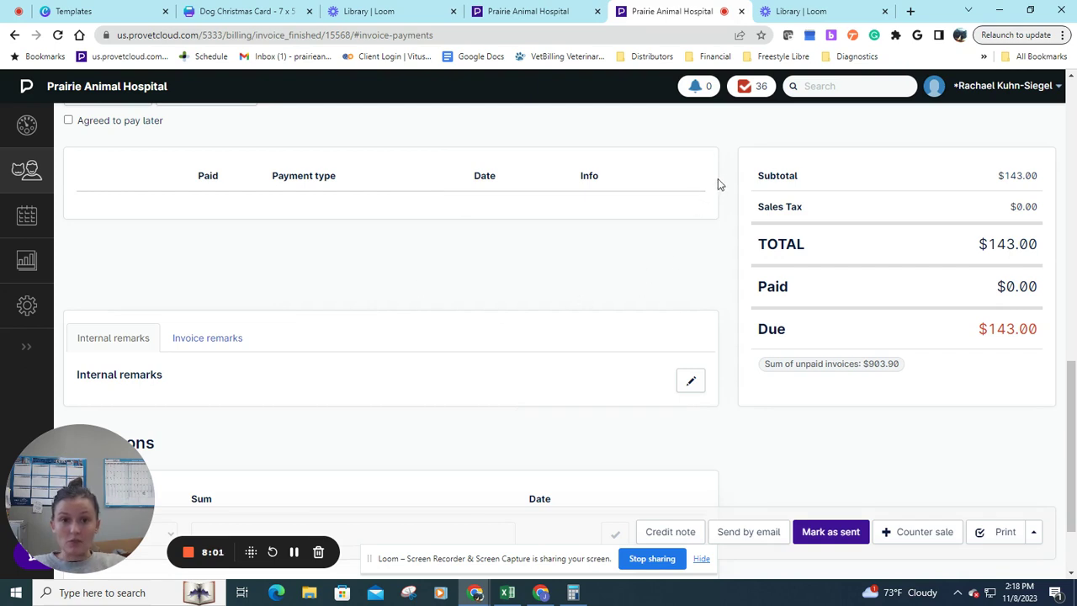
pyautogui.scroll(-1, 725, 183)
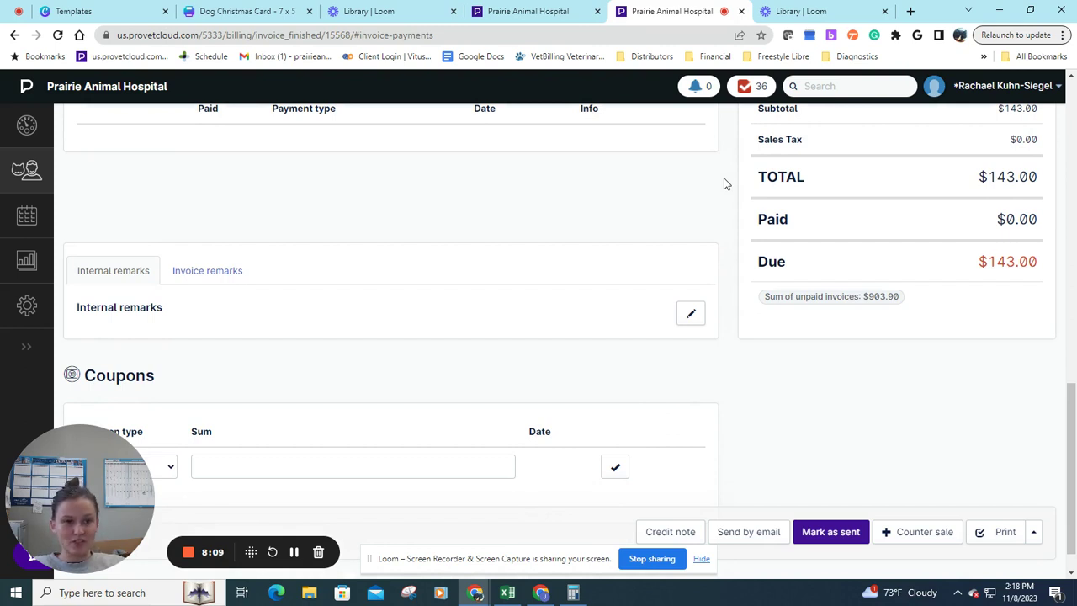
pyautogui.scroll(2, 724, 184)
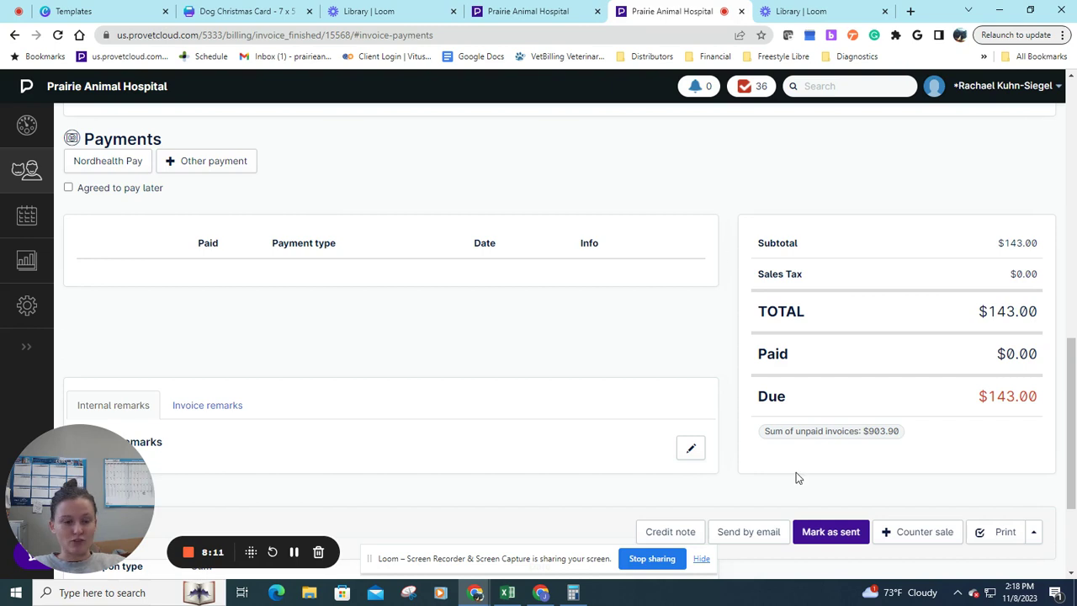